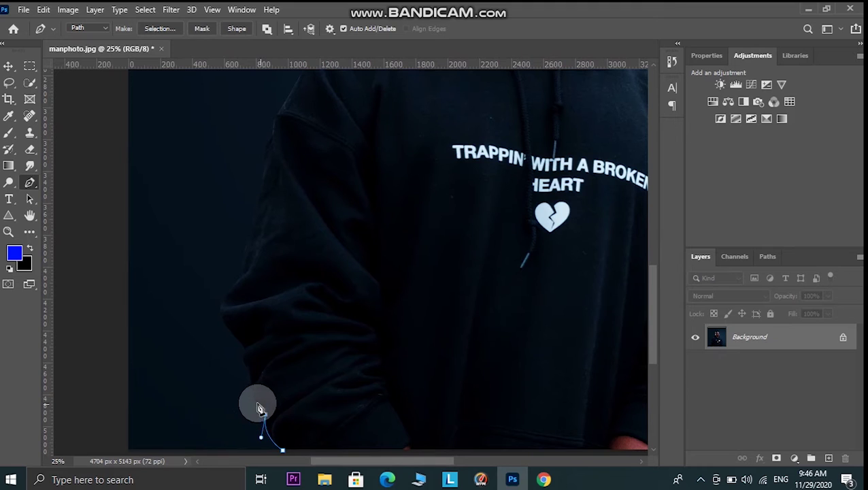
# Trace the outer edge of the left-hand sleeve from the cuff up over the shoulder with the Pen tool.
pyautogui.keyDown('alt'); pyautogui.click(256, 401); pyautogui.keyUp('alt')
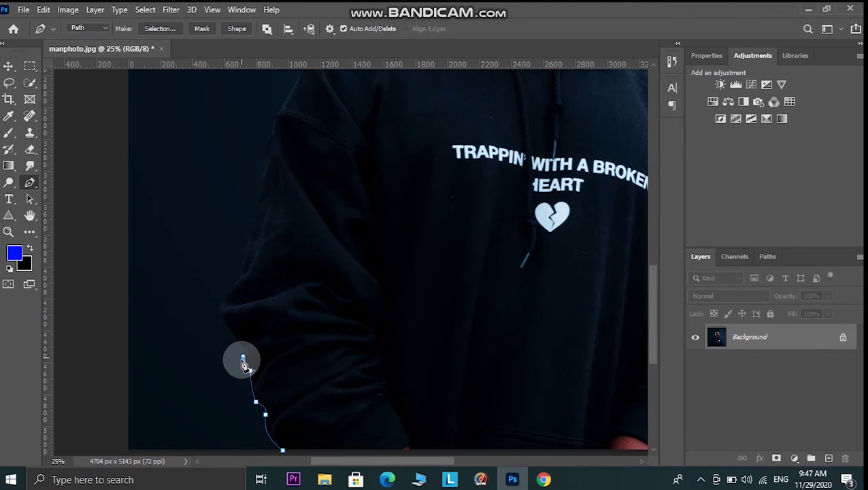
pyautogui.click(221, 312)
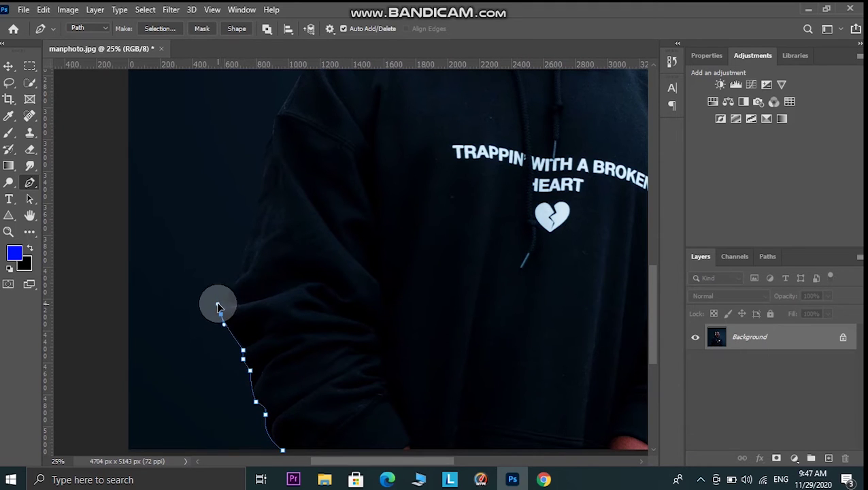
pyautogui.scroll(3, 232, 354)
pyautogui.scroll(2, 243, 381)
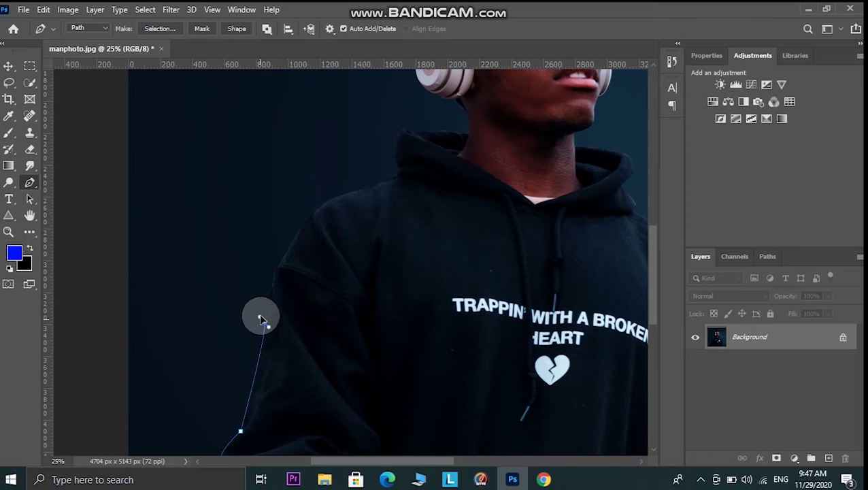
pyautogui.scroll(2, 272, 332)
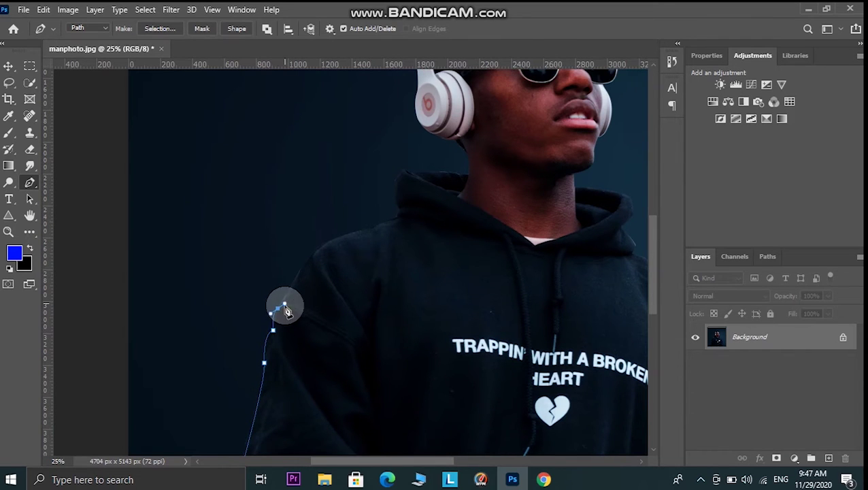
pyautogui.scroll(2, 284, 307)
pyautogui.moveTo(324, 285)
pyautogui.mouseDown()
pyautogui.moveTo(352, 285)
pyautogui.moveTo(326, 285)
pyautogui.mouseUp()
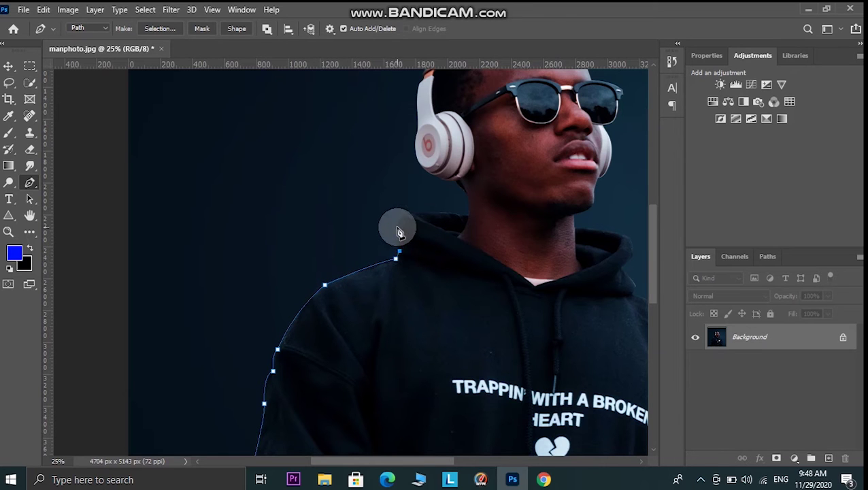
# Extend the path around the left side of the hood, straight across the neck and over to the hood's right corner.
pyautogui.scroll(2, 400, 216)
pyautogui.scroll(1, 452, 229)
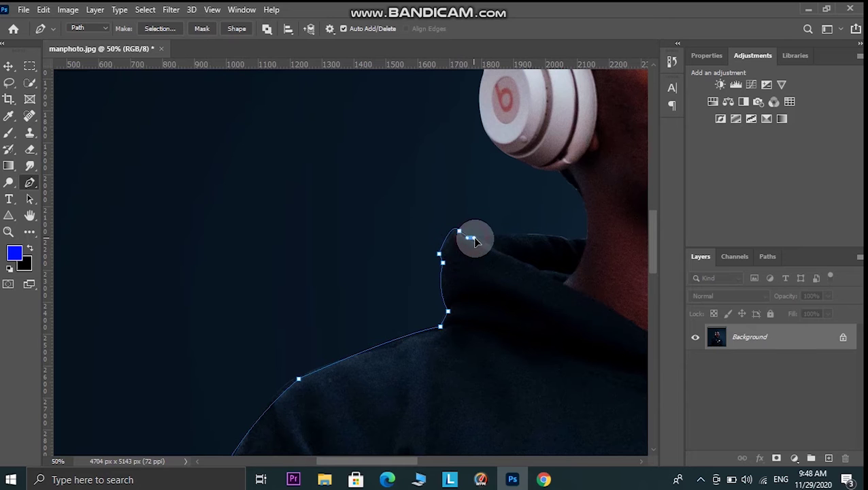
pyautogui.moveTo(468, 237); pyautogui.dragTo(471, 236)
pyautogui.moveTo(561, 237); pyautogui.dragTo(595, 249)
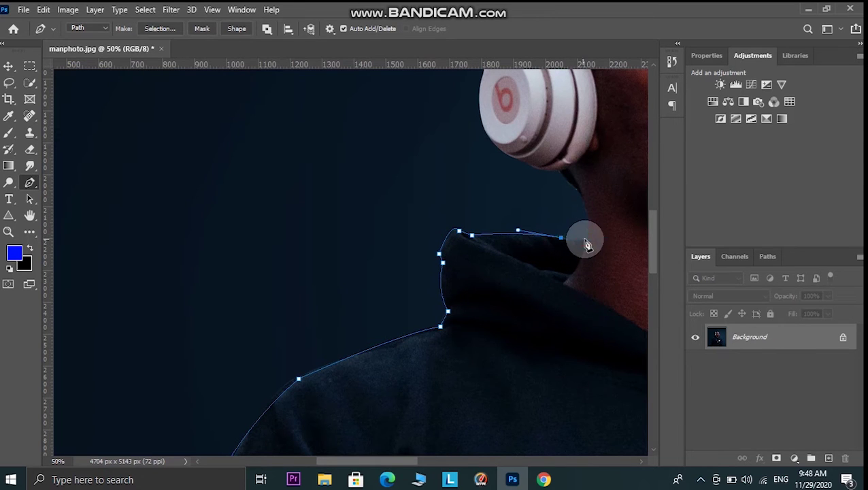
pyautogui.hscroll(5, 416, 446)
pyautogui.click(417, 264)
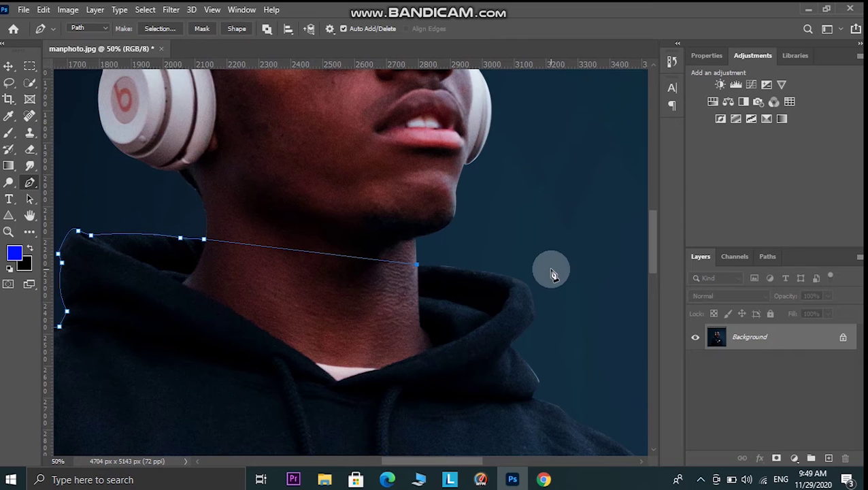
pyautogui.moveTo(525, 284); pyautogui.dragTo(536, 304)
# Continue the path down the right edge of the hood to where it meets the shoulder.
pyautogui.scroll(-2, 531, 296)
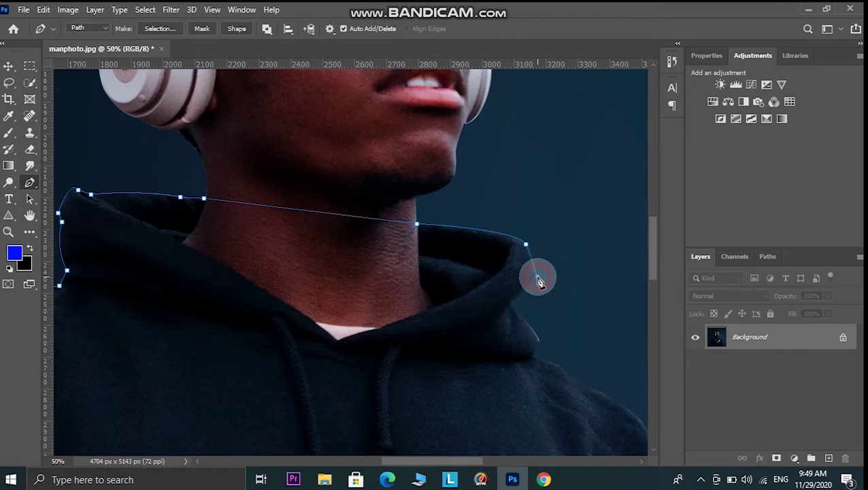
pyautogui.click(511, 305)
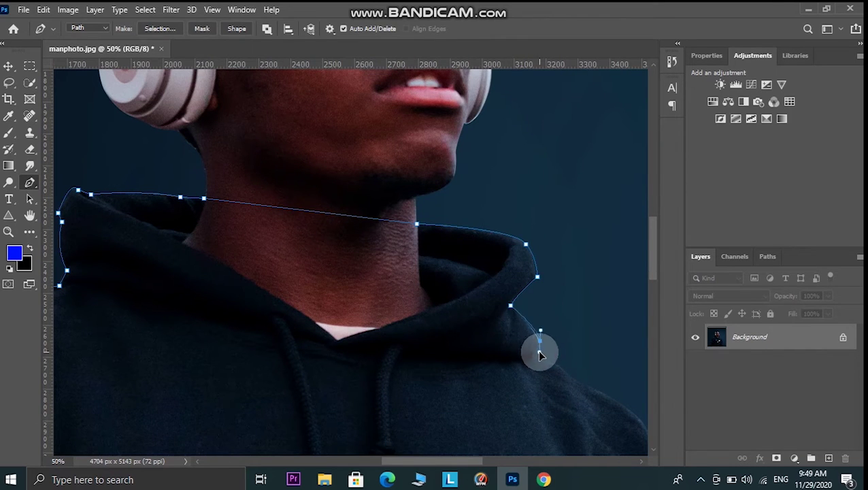
pyautogui.scroll(-1, 535, 347)
pyautogui.click(531, 339)
# Trace the curve of the right-hand shoulder with path anchors down to the top of the sleeve.
pyautogui.hscroll(7, 518, 354)
pyautogui.scroll(-7, 506, 364)
pyautogui.click(432, 224)
pyautogui.moveTo(479, 243); pyautogui.dragTo(486, 256)
pyautogui.click(511, 280)
pyautogui.click(549, 319)
pyautogui.scroll(-2, 564, 320)
pyautogui.click(563, 300)
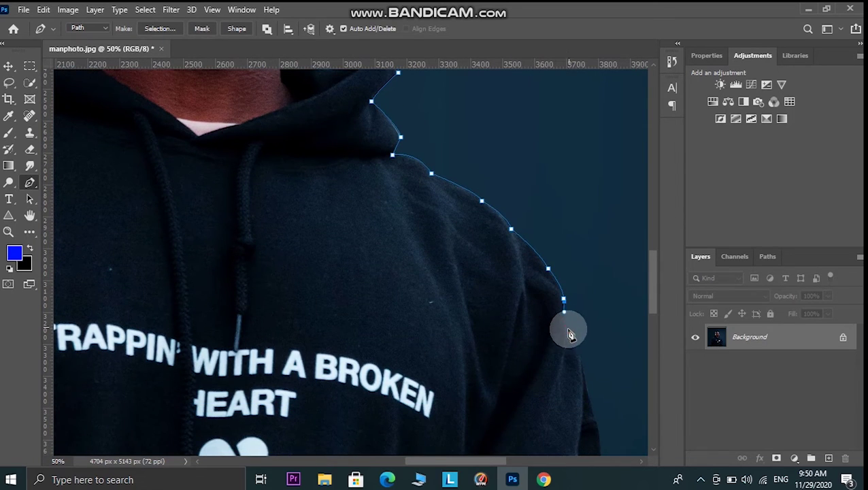
# Continue the path down the outer edge of the upper right-hand sleeve.
pyautogui.scroll(-3, 575, 345)
pyautogui.click(579, 278)
pyautogui.scroll(-2, 592, 313)
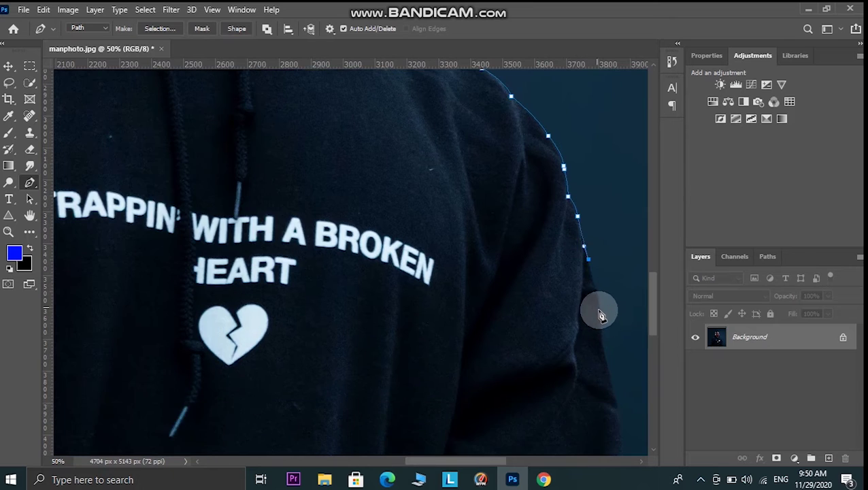
pyautogui.click(603, 313)
pyautogui.scroll(-6, 605, 327)
pyautogui.moveTo(615, 219); pyautogui.dragTo(630, 275)
# Trace the folds of the lower right-hand sleeve and its cuff down to the bottom edge of the photo.
pyautogui.scroll(-2, 623, 272)
pyautogui.moveTo(593, 310); pyautogui.dragTo(539, 388)
pyautogui.keyDown('alt'); pyautogui.click(589, 311); pyautogui.keyUp('alt')
pyautogui.click(587, 351)
pyautogui.scroll(-2, 612, 345)
pyautogui.moveTo(615, 353); pyautogui.dragTo(517, 419)
pyautogui.scroll(-3, 620, 362)
pyautogui.keyDown('alt'); pyautogui.click(586, 381); pyautogui.keyUp('alt')
pyautogui.click(573, 398)
pyautogui.click(562, 401)
pyautogui.click(548, 413)
pyautogui.click(538, 422)
# Close the path below the photo's bottom edge by running it back to the starting anchor at the left cuff.
pyautogui.moveTo(436, 462); pyautogui.dragTo(388, 473)
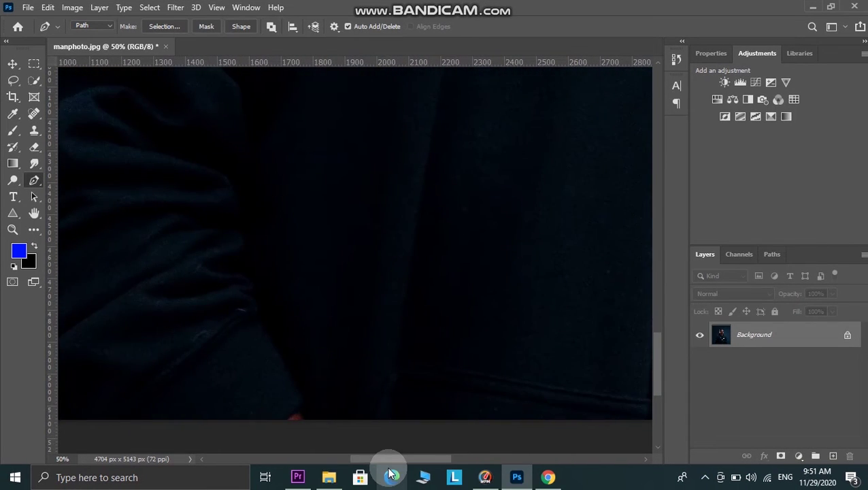
pyautogui.hotkey('ctrl', '-')
pyautogui.hotkey('ctrl', '-')
pyautogui.scroll(1, 593, 425)
pyautogui.click(368, 423)
pyautogui.click(264, 424)
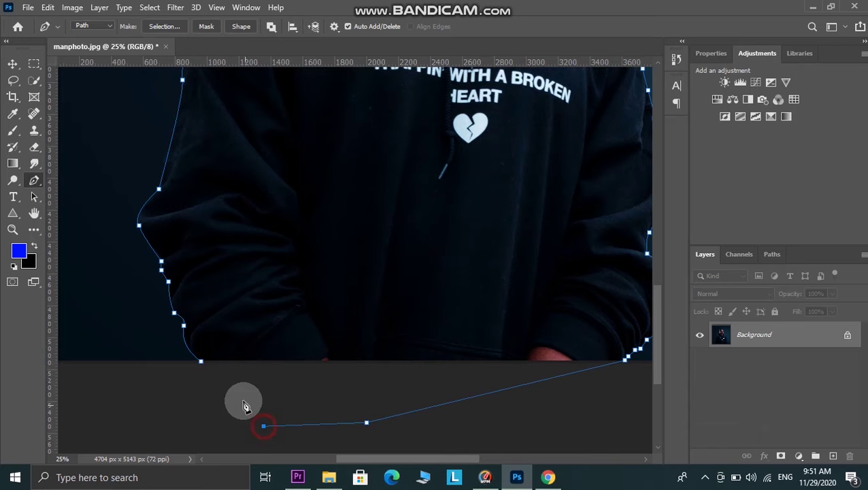
pyautogui.click(201, 361)
# Set the foreground color to cyan 00ccff.
pyautogui.scroll(4, 466, 269)
pyautogui.hotkey('ctrl', '-')
pyautogui.hotkey('ctrl', '-')
pyautogui.rightClick(337, 234)
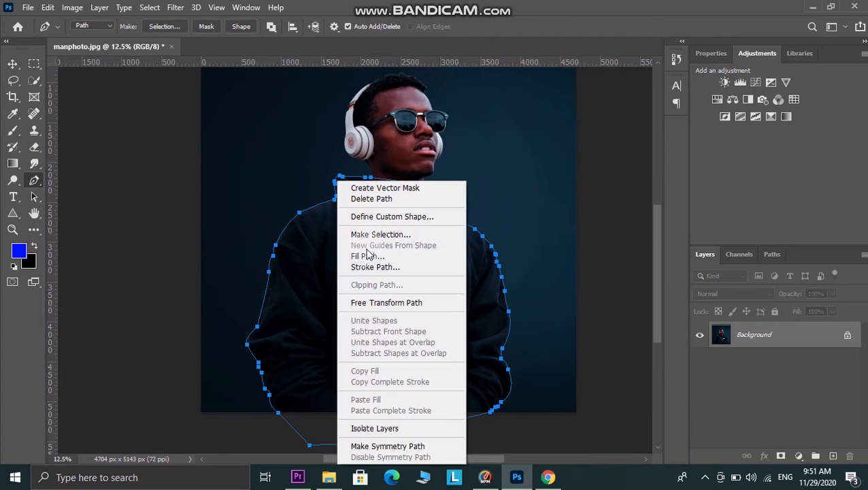
pyautogui.click(133, 261)
pyautogui.click(19, 252)
pyautogui.click(547, 262)
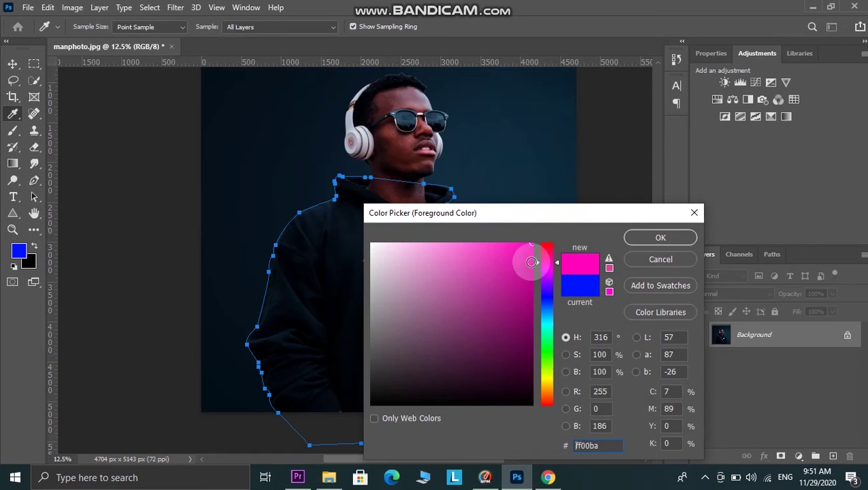
pyautogui.moveTo(514, 261); pyautogui.dragTo(550, 318)
pyautogui.click(550, 318)
pyautogui.moveTo(508, 269); pyautogui.dragTo(544, 238)
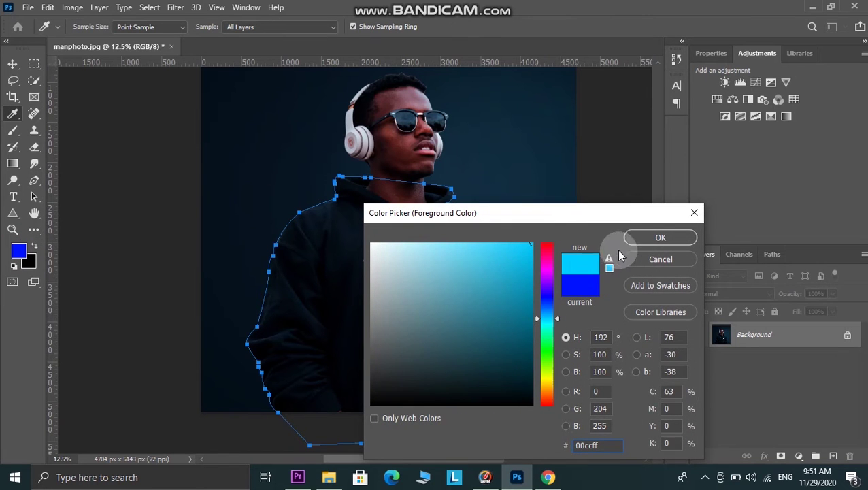
pyautogui.click(645, 238)
# Try a cyan brush stroke along the hoodie path with the current soft brush, and undo it.
pyautogui.rightClick(314, 238)
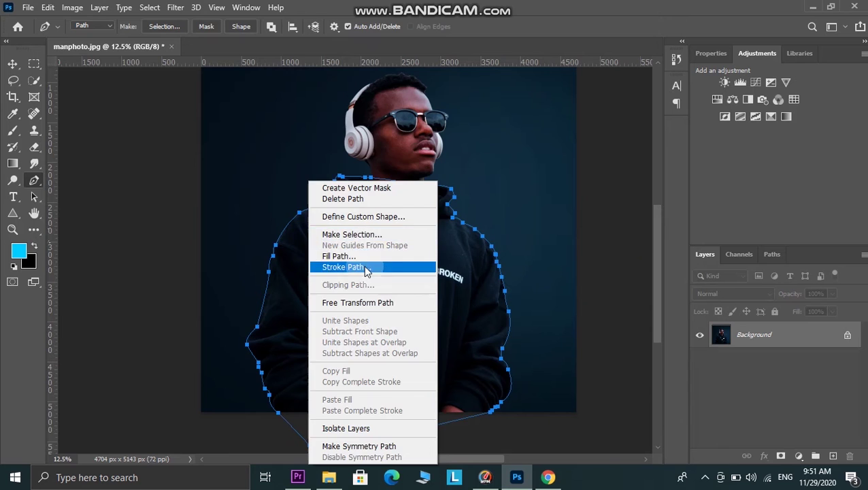
pyautogui.click(345, 320)
pyautogui.click(515, 146)
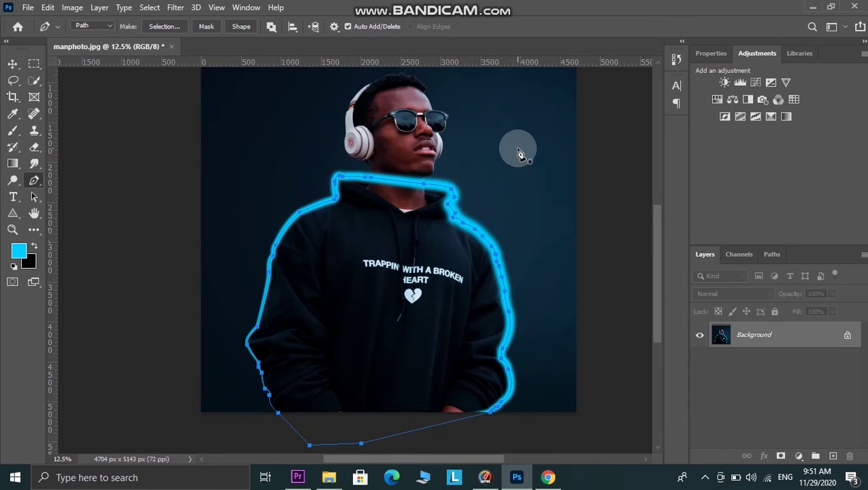
pyautogui.hotkey('ctrl', 'z')
# Choose a hard-edged tip at size 200 for the Brush tool.
pyautogui.click(12, 130)
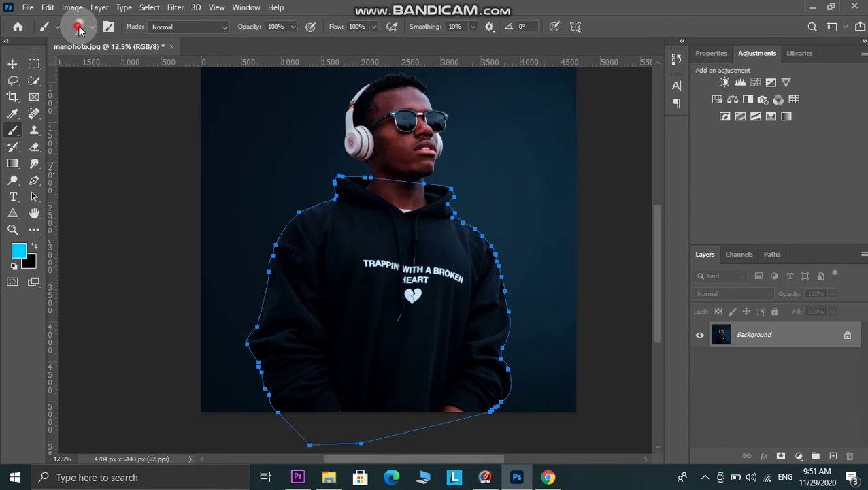
pyautogui.click(79, 27)
pyautogui.click(68, 219)
pyautogui.click(301, 24)
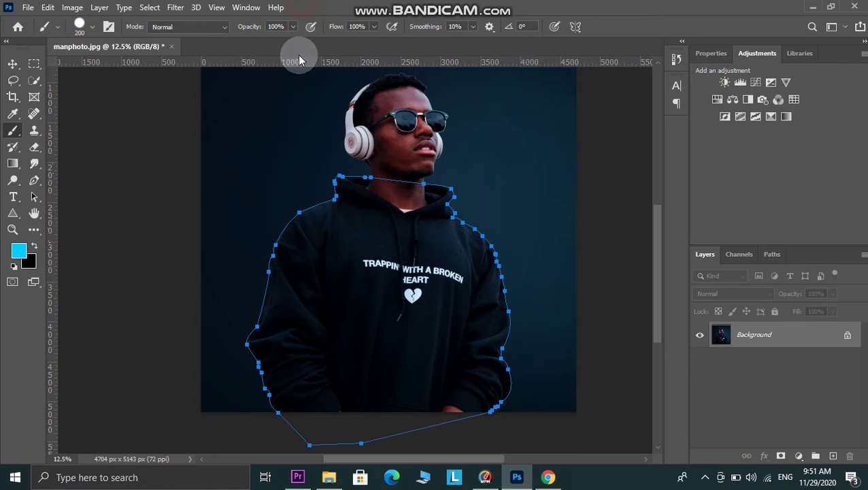
# Try stroking the path with the size 200 hard brush and Simulate Pressure, and undo the stroke.
pyautogui.click(34, 180)
pyautogui.rightClick(347, 191)
pyautogui.click(393, 267)
pyautogui.click(509, 142)
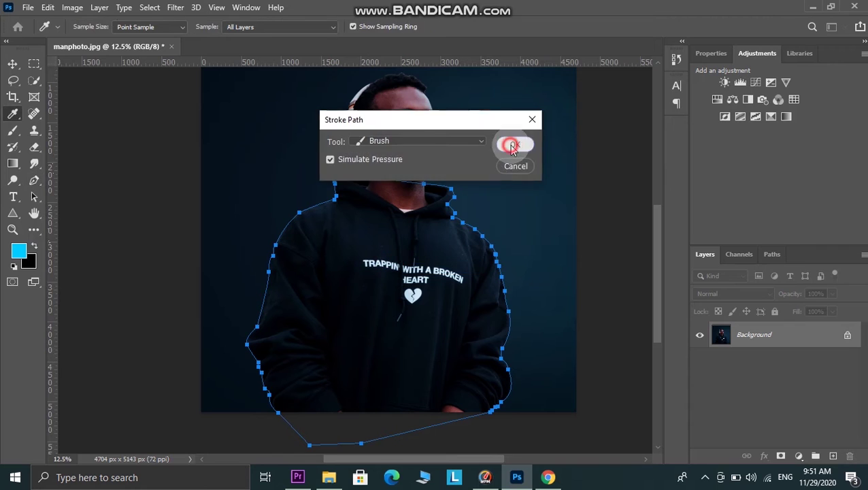
pyautogui.hotkey('ctrl', 'z')
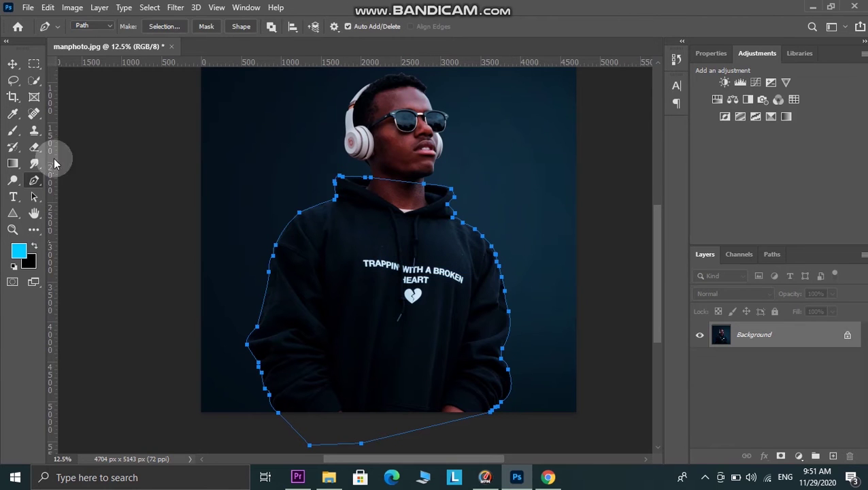
# Reduce the brush size to 70, try stroking the hoodie path with it in cyan, and undo the stroke.
pyautogui.click(13, 131)
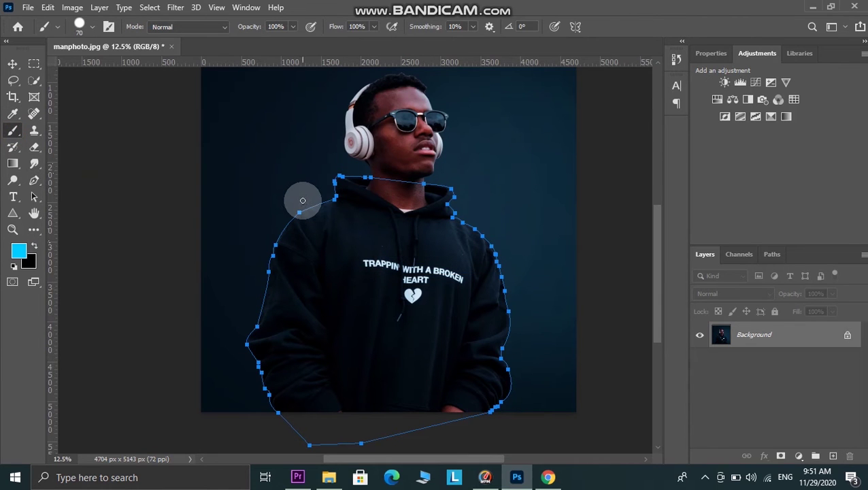
pyautogui.click(34, 181)
pyautogui.rightClick(331, 179)
pyautogui.click(409, 266)
pyautogui.click(515, 144)
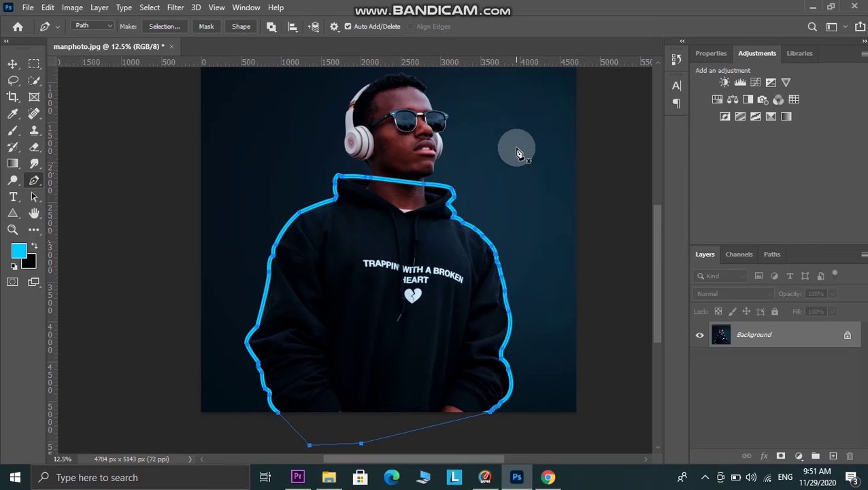
pyautogui.hotkey('ctrl', 'z')
# Set the brush size to 40 and test it with a cyan stroke along the path, undoing the stroke.
pyautogui.click(13, 130)
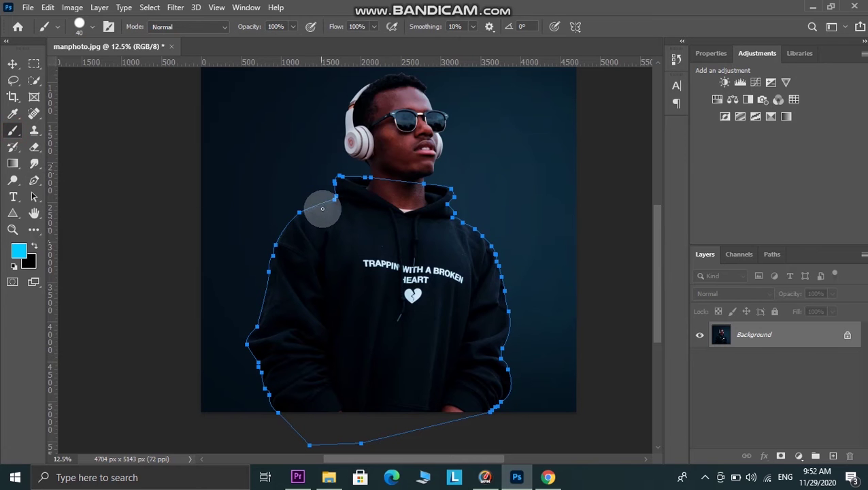
pyautogui.rightClick(323, 208)
pyautogui.click(34, 180)
pyautogui.rightClick(320, 180)
pyautogui.click(360, 265)
pyautogui.click(516, 144)
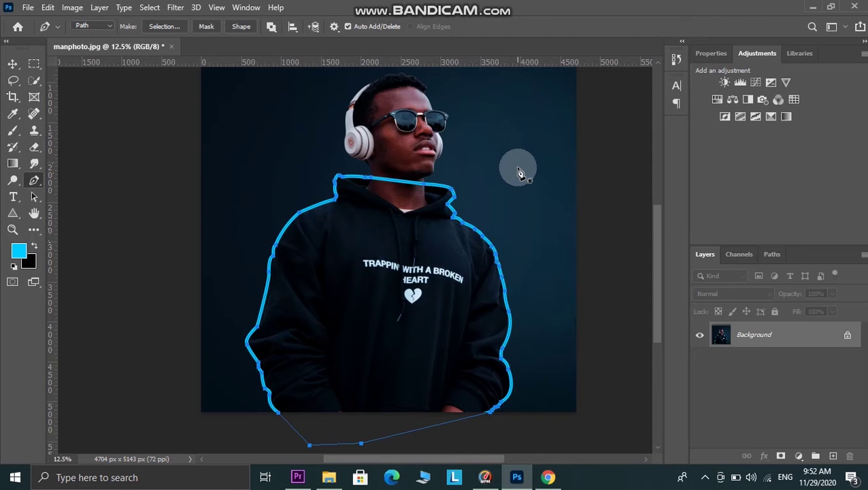
pyautogui.hotkey('ctrl', 'z')
# Stroke the hoodie path with a white brush line on a new layer and dismiss the path.
pyautogui.click(831, 455)
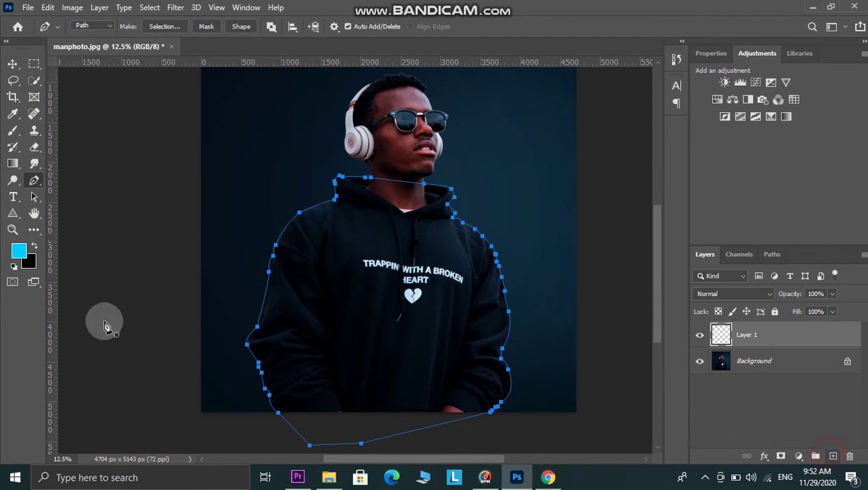
pyautogui.rightClick(331, 252)
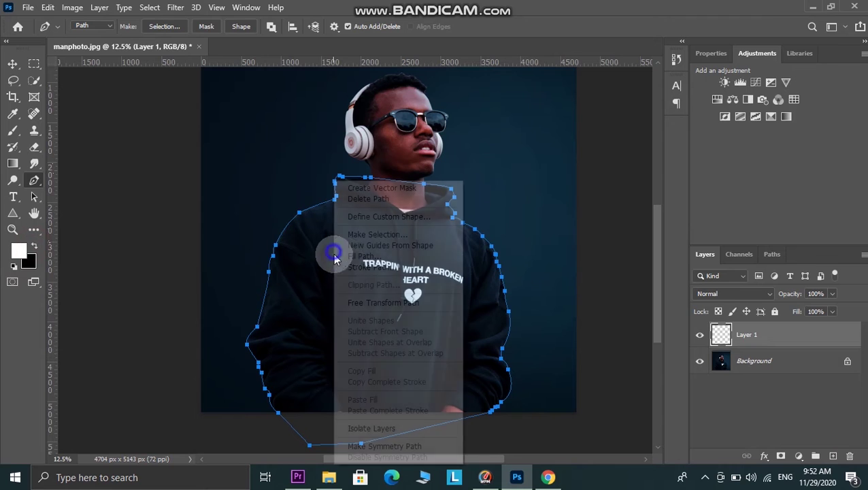
pyautogui.click(404, 265)
pyautogui.click(515, 144)
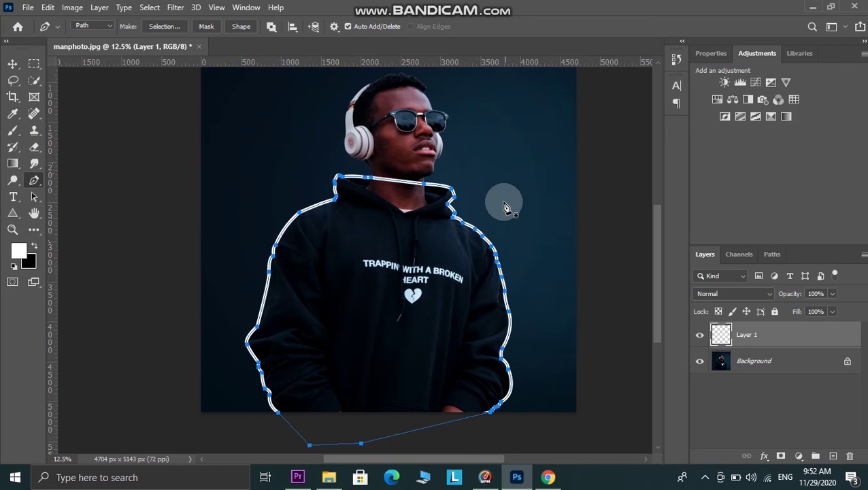
pyautogui.press('Escape')
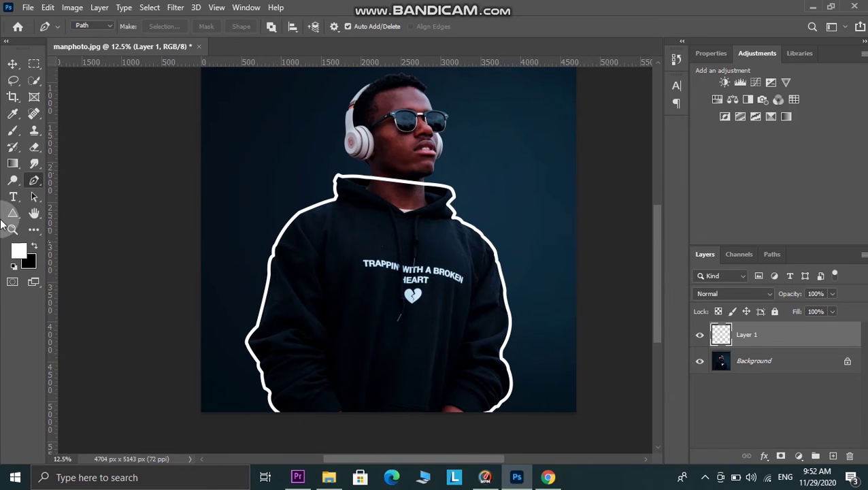
# Erase the part of the white outline that crosses the neck with the Eraser at size 200.
pyautogui.click(34, 149)
pyautogui.scroll(3, 475, 194)
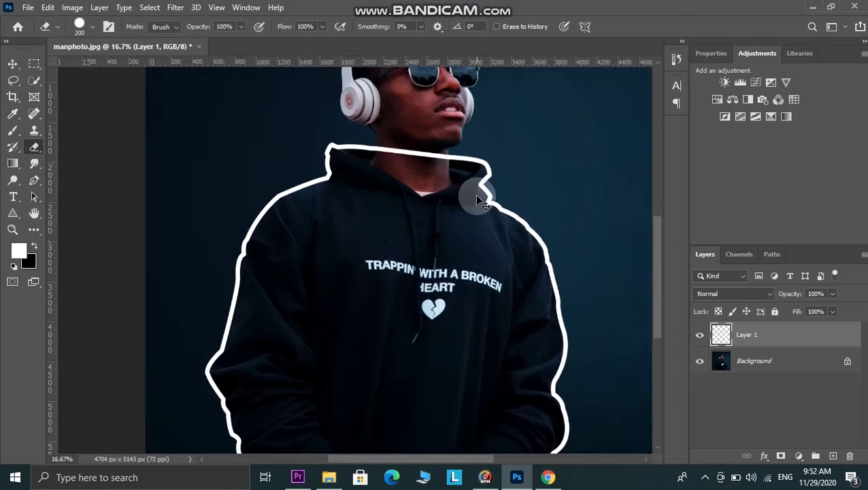
pyautogui.scroll(3, 484, 207)
pyautogui.moveTo(421, 174)
pyautogui.mouseDown()
pyautogui.moveTo(421, 197)
pyautogui.moveTo(452, 177)
pyautogui.moveTo(502, 183)
pyautogui.moveTo(513, 202)
pyautogui.mouseUp()
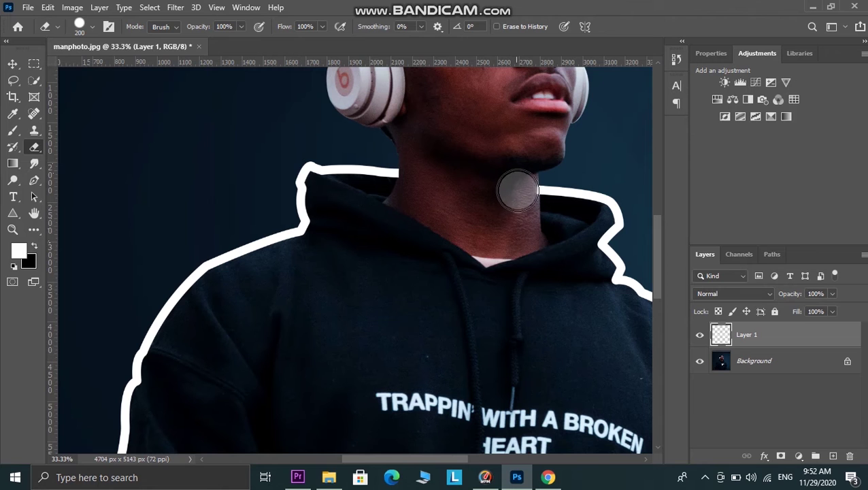
pyautogui.scroll(-4, 466, 223)
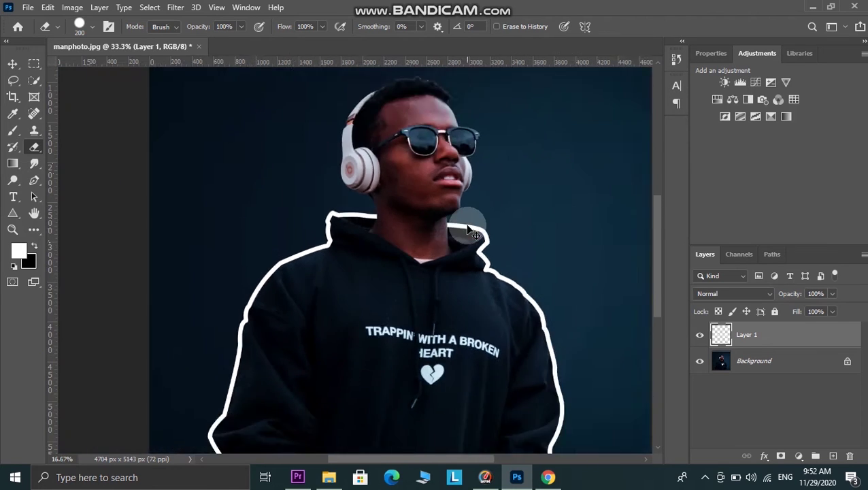
pyautogui.click(12, 64)
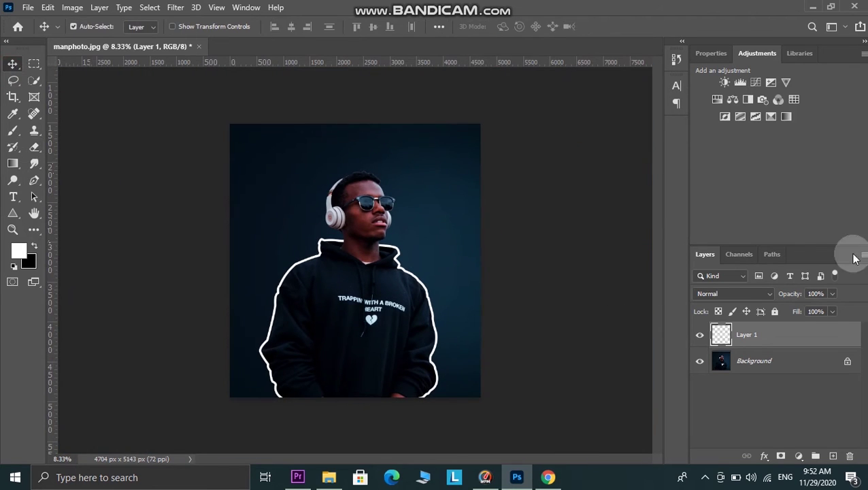
# Rename the white outline layer to 1 and duplicate it.
pyautogui.click(761, 334)
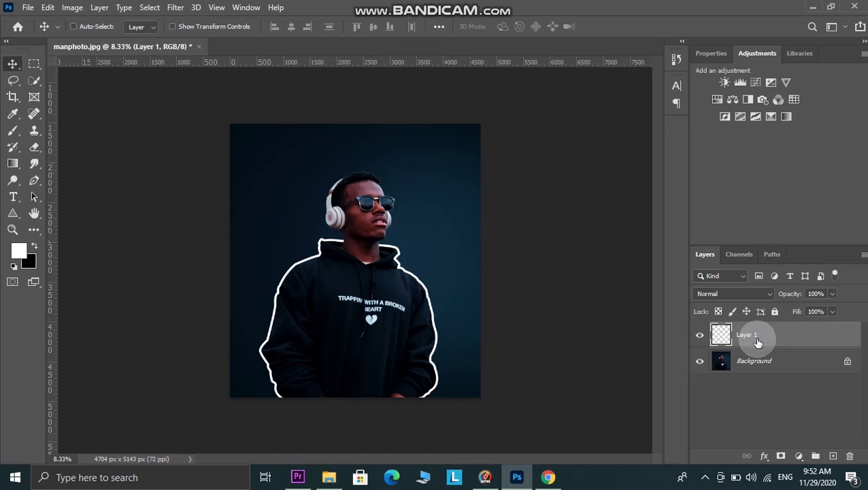
pyautogui.write('1')
pyautogui.click(765, 430)
pyautogui.moveTo(754, 333); pyautogui.dragTo(833, 457)
pyautogui.click(766, 337)
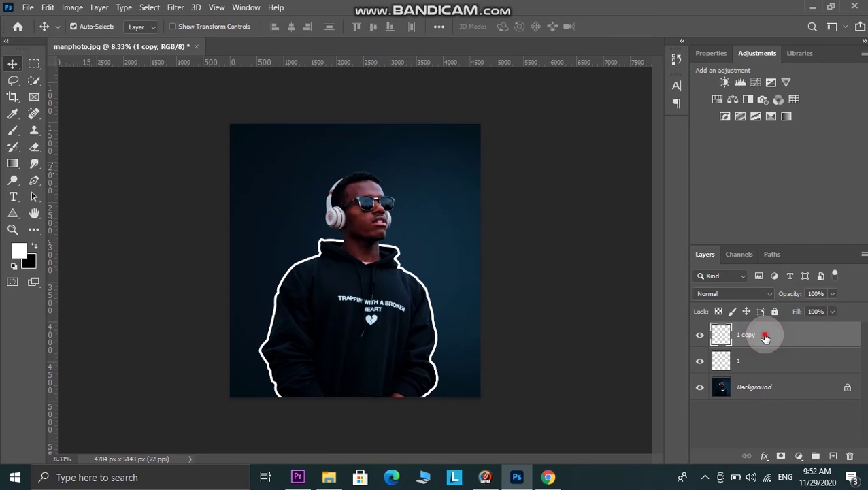
# Add a Color Overlay in cyan 01f6ff to the 1 copy layer.
pyautogui.doubleClick(745, 334)
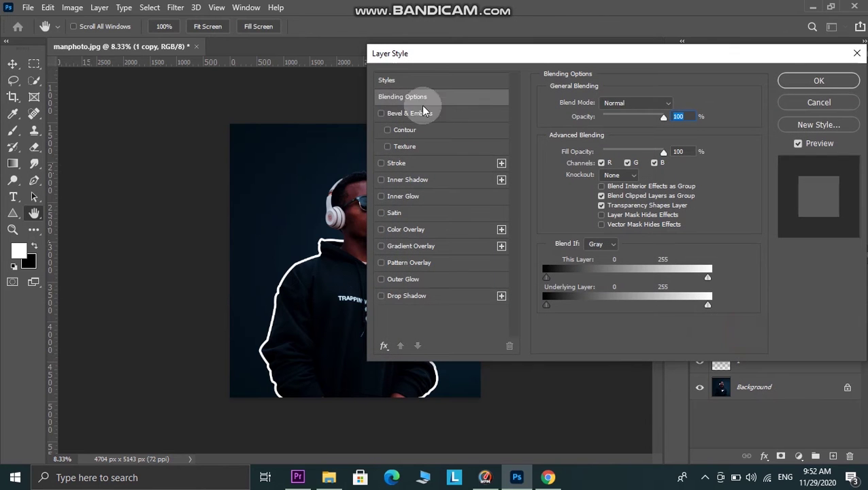
pyautogui.click(382, 230)
pyautogui.moveTo(555, 55); pyautogui.dragTo(522, 44)
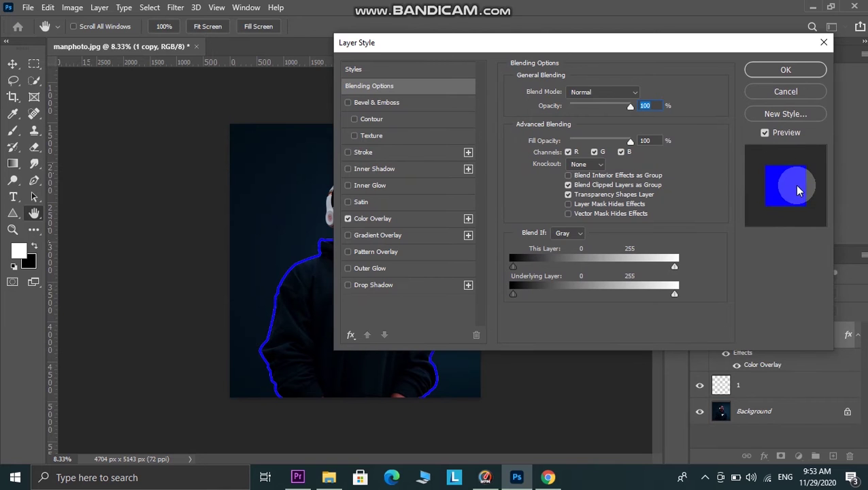
pyautogui.click(372, 219)
pyautogui.click(642, 93)
pyautogui.moveTo(490, 261); pyautogui.dragTo(448, 267)
pyautogui.moveTo(541, 275); pyautogui.dragTo(544, 320)
pyautogui.moveTo(477, 282)
pyautogui.mouseDown()
pyautogui.moveTo(465, 277)
pyautogui.moveTo(539, 258)
pyautogui.moveTo(484, 298)
pyautogui.moveTo(533, 243)
pyautogui.mouseUp()
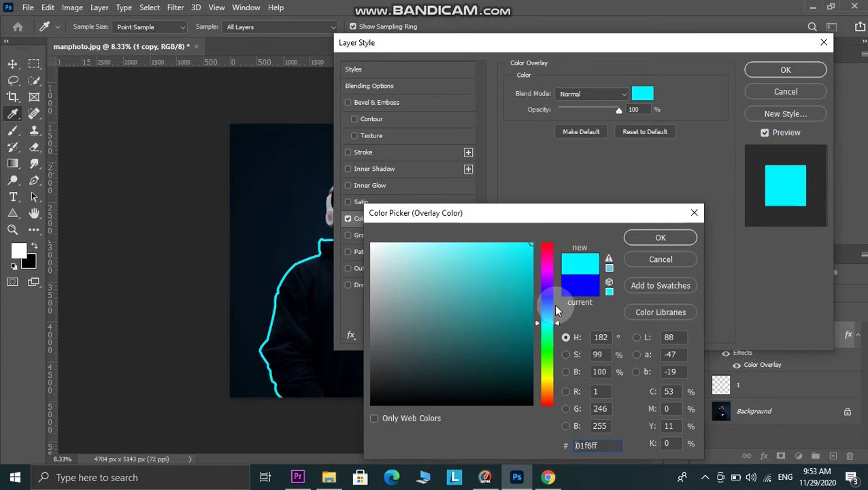
pyautogui.click(656, 238)
pyautogui.click(786, 69)
# Move the cyan 1 copy layer below layer 1 so the white outline lies on top.
pyautogui.click(764, 338)
pyautogui.moveTo(764, 338); pyautogui.dragTo(766, 394)
pyautogui.click(755, 334)
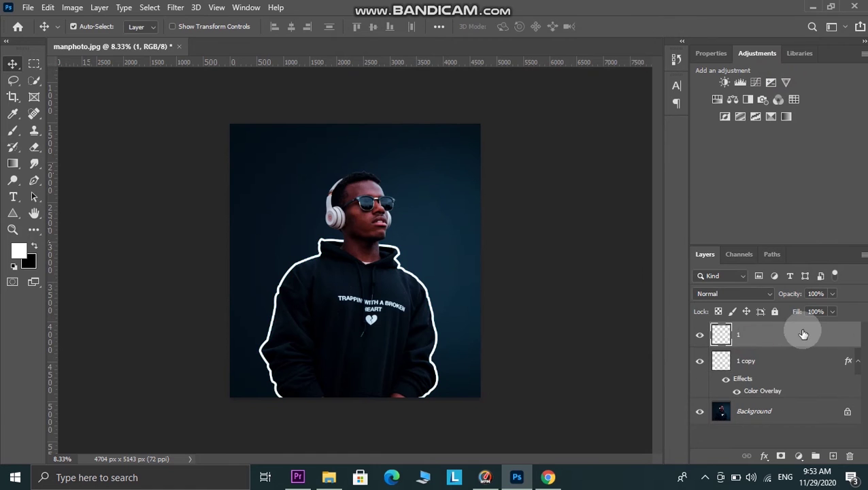
# Blur the 1 copy layer with a Gaussian Blur of 161.8 pixels radius.
pyautogui.click(755, 364)
pyautogui.click(176, 8)
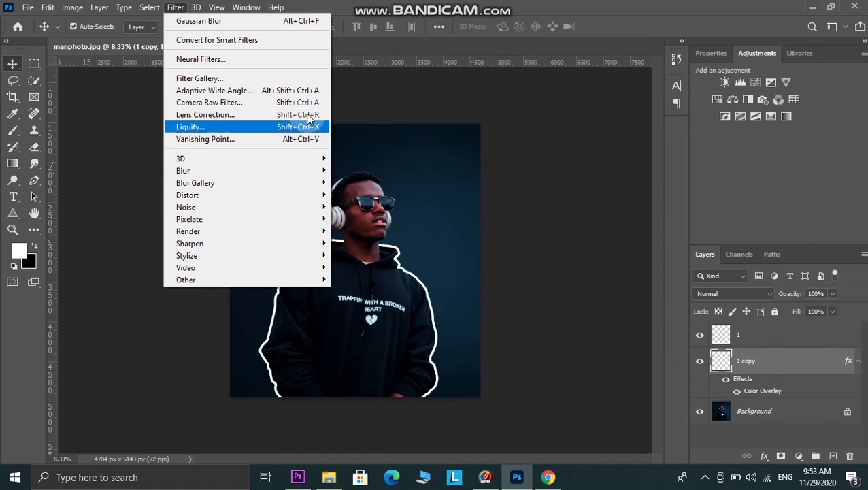
pyautogui.moveTo(273, 171)
pyautogui.click(408, 224)
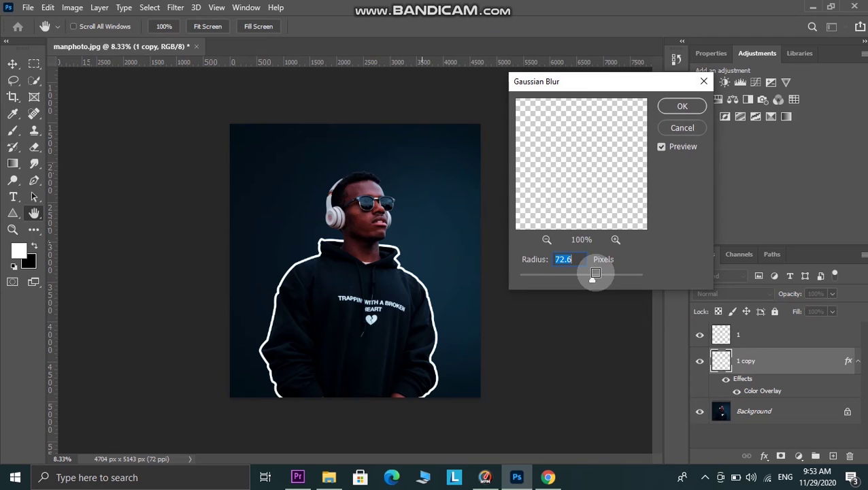
pyautogui.moveTo(592, 280); pyautogui.dragTo(612, 279)
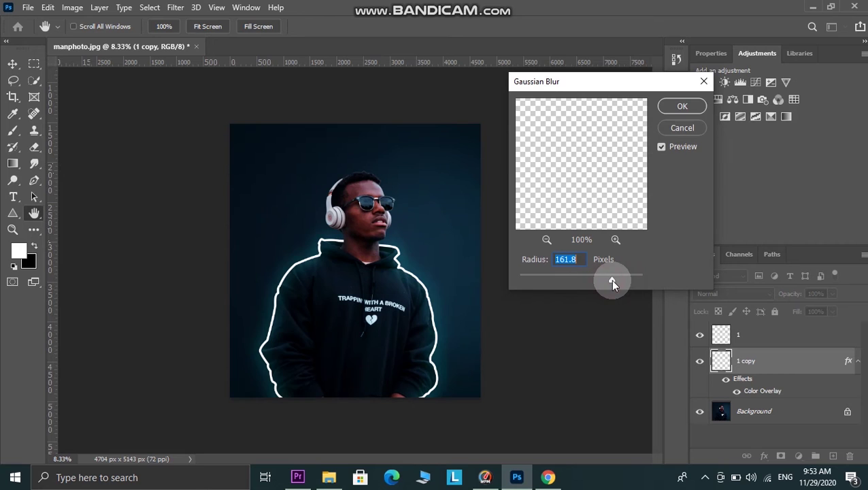
pyautogui.click(681, 108)
# Duplicate the blurred 1 copy layer and reduce the duplicate's opacity to 67%.
pyautogui.click(788, 358)
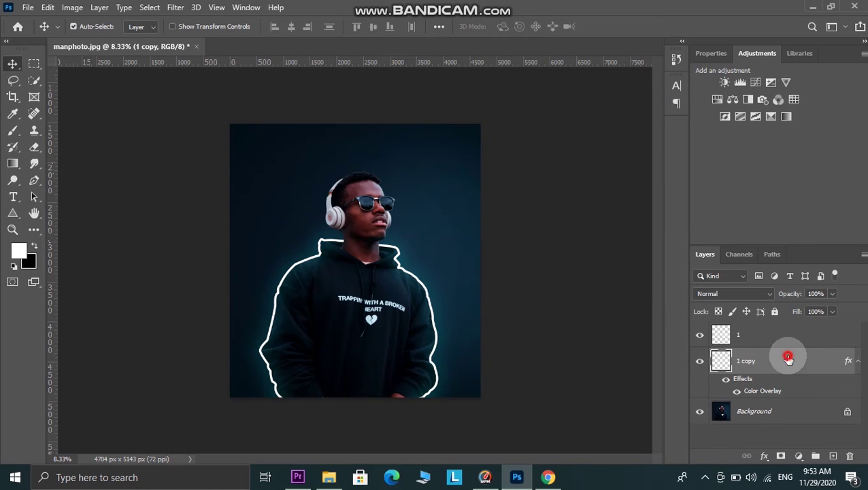
pyautogui.moveTo(788, 359); pyautogui.dragTo(833, 456)
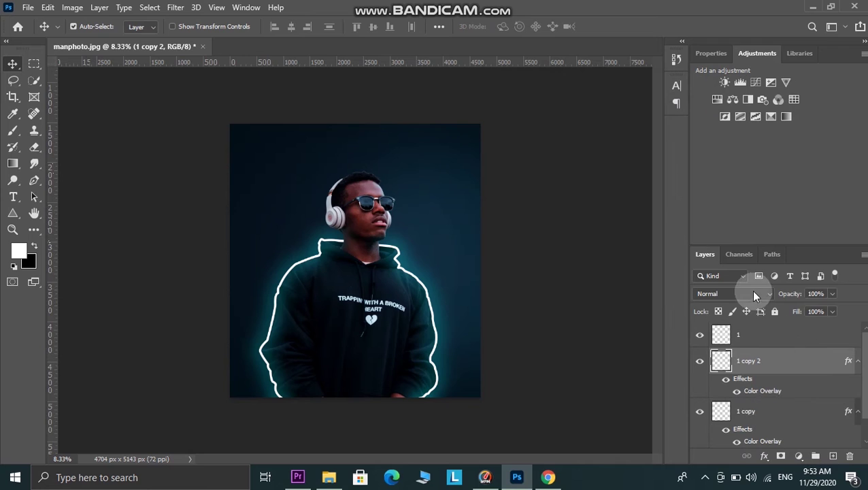
pyautogui.click(829, 197)
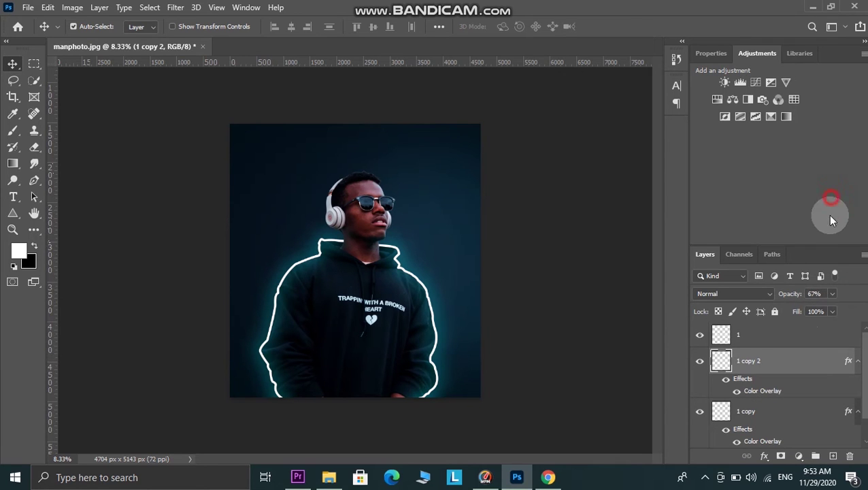
# Duplicate the 67% glow layer once more and set the new copy's blend mode to Linear Dodge (Add).
pyautogui.scroll(-1, 833, 399)
pyautogui.moveTo(784, 335); pyautogui.dragTo(833, 455)
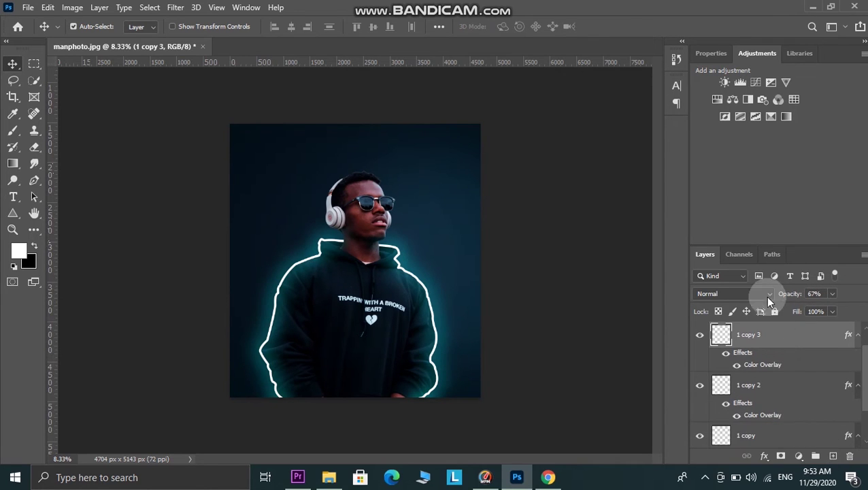
pyautogui.click(768, 294)
pyautogui.click(744, 274)
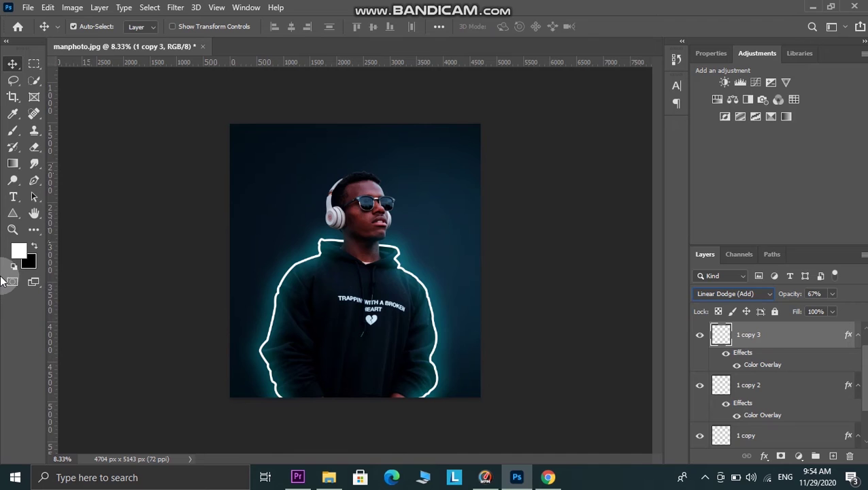
# Activate the Brush tool and choose a bright cyan as the foreground color.
pyautogui.click(13, 131)
pyautogui.click(79, 26)
pyautogui.click(70, 186)
pyautogui.click(341, 2)
pyautogui.click(20, 251)
pyautogui.click(548, 313)
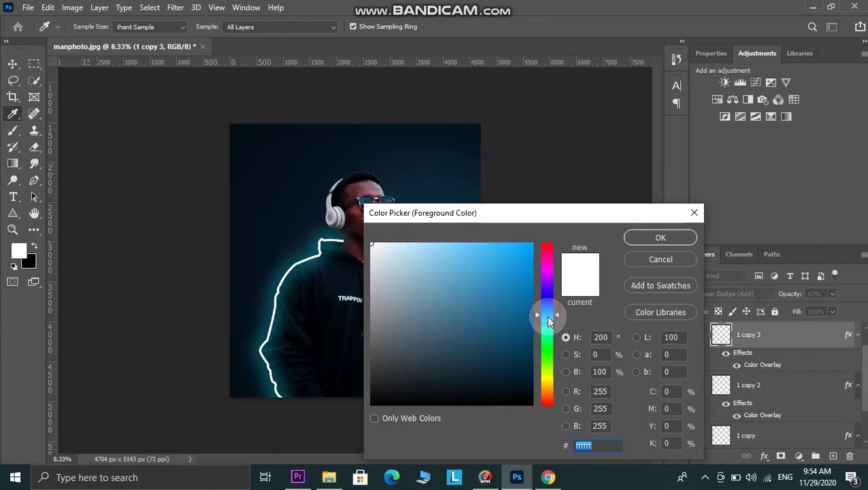
pyautogui.moveTo(549, 320); pyautogui.dragTo(547, 325)
pyautogui.click(526, 248)
pyautogui.click(644, 237)
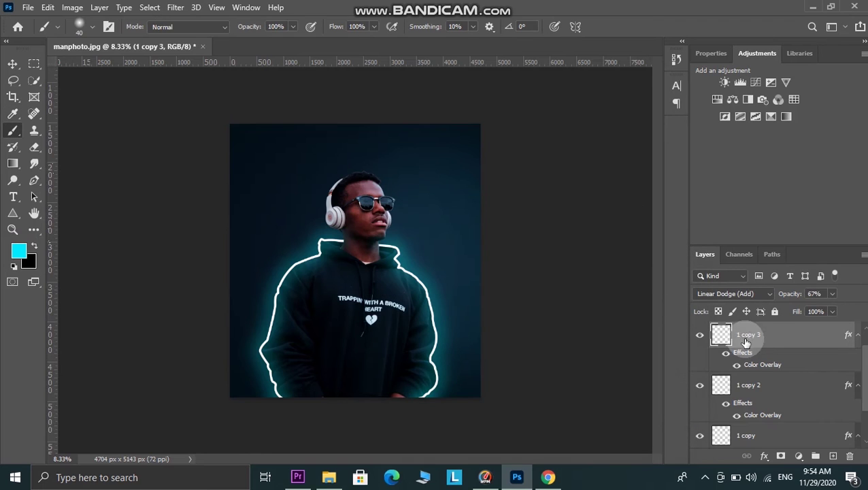
# Add two empty layers below layer 1, above the glow copies, and rename the upper one sdf.
pyautogui.scroll(1, 754, 347)
pyautogui.click(833, 455)
pyautogui.click(754, 359)
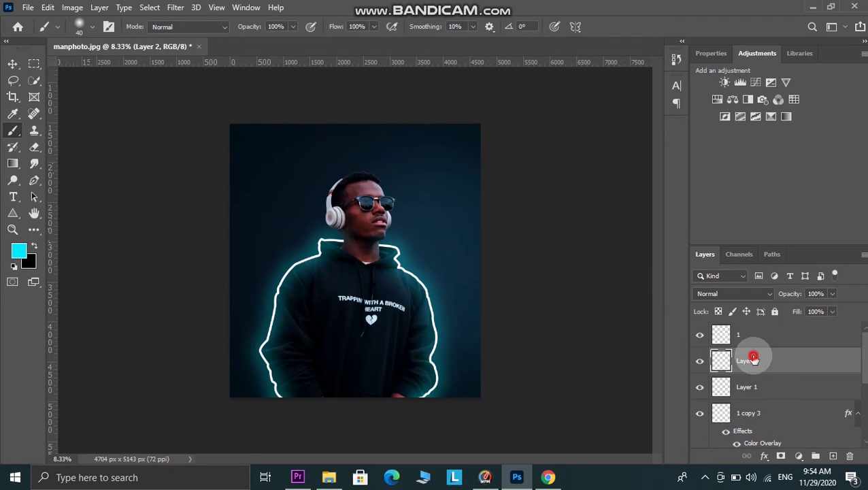
pyautogui.click(542, 258)
# Paint a cyan dab on the neck with the brush enlarged to 500, and lower the sdf layer's opacity to 11%.
pyautogui.hotkey('ctrl', '+')
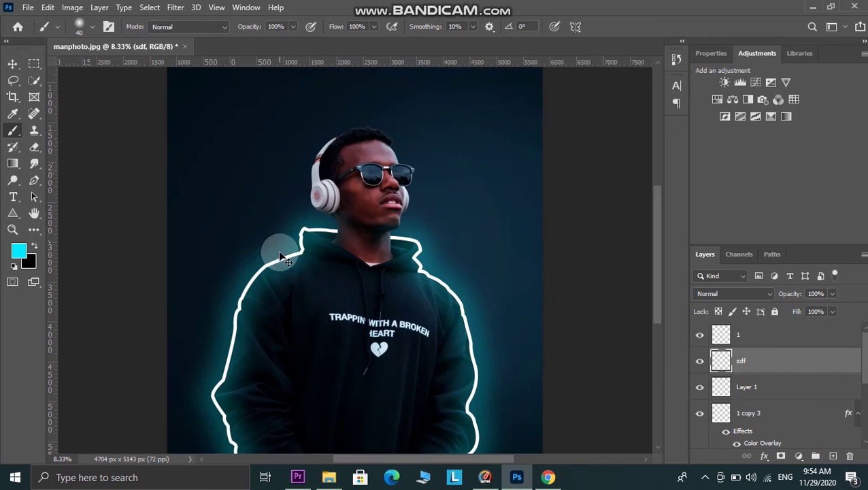
pyautogui.scroll(-1, 290, 250)
pyautogui.press(']')
pyautogui.press(']')
pyautogui.scroll(2, 351, 217)
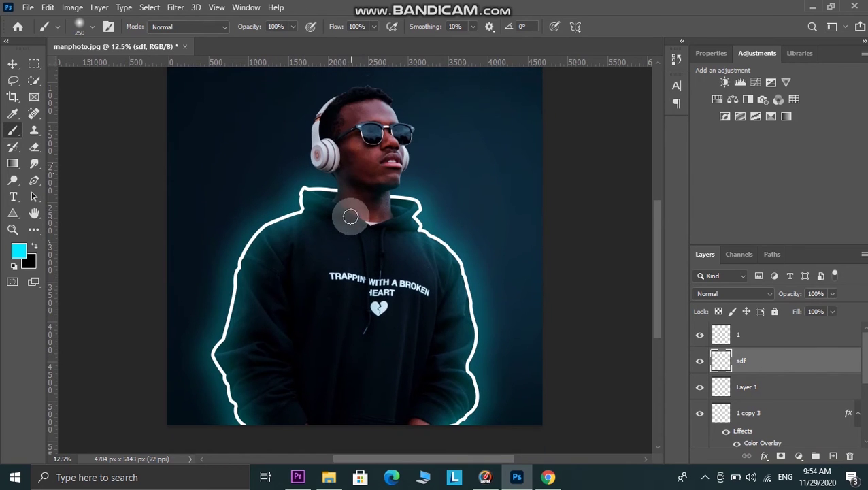
pyautogui.moveTo(801, 307); pyautogui.dragTo(797, 309)
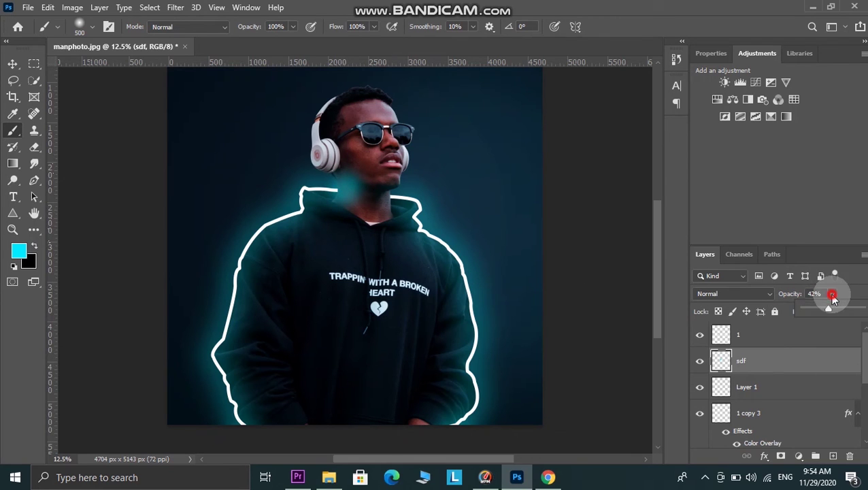
pyautogui.moveTo(815, 308); pyautogui.dragTo(811, 309)
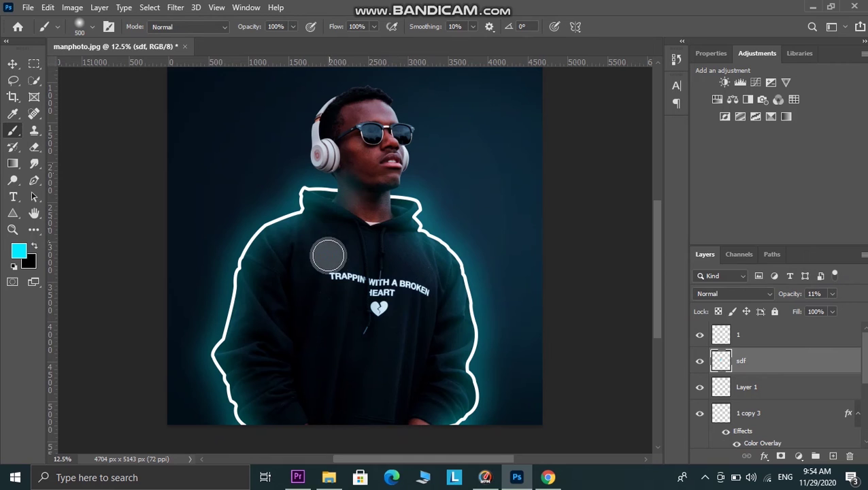
# Paint cyan light streaks down the folds on the hoodie's front with the brush at size 200.
pyautogui.scroll(-2, 338, 266)
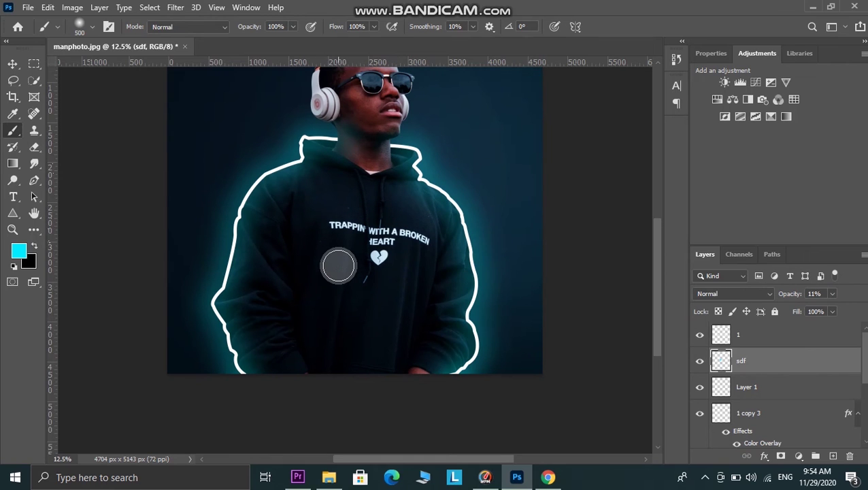
pyautogui.moveTo(345, 247)
pyautogui.mouseDown()
pyautogui.moveTo(334, 325)
pyautogui.moveTo(345, 365)
pyautogui.mouseUp()
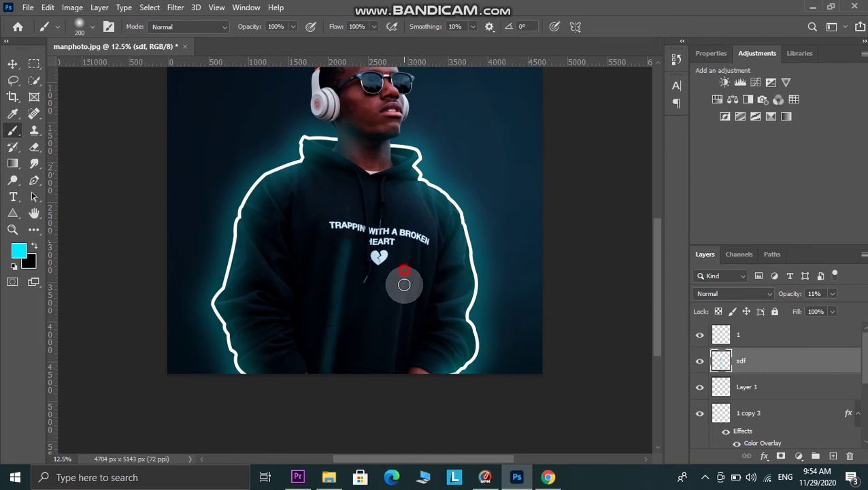
pyautogui.moveTo(403, 283); pyautogui.dragTo(401, 378)
pyautogui.moveTo(420, 247); pyautogui.dragTo(402, 389)
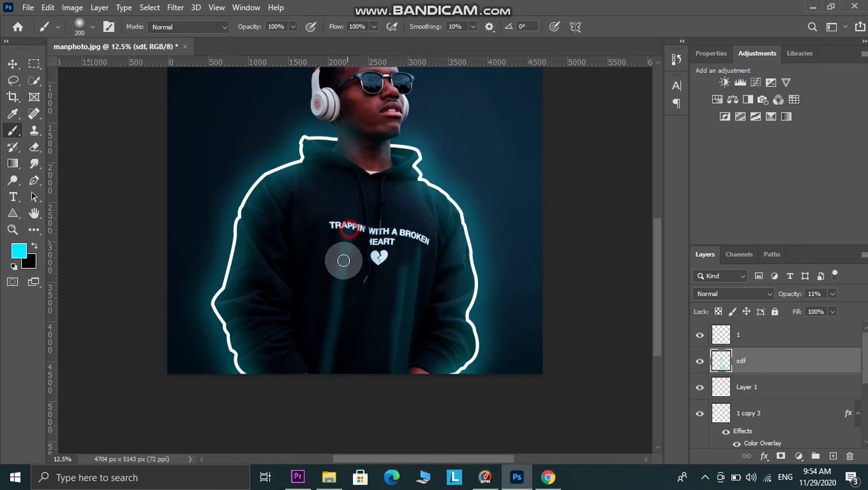
pyautogui.moveTo(427, 219); pyautogui.dragTo(436, 305)
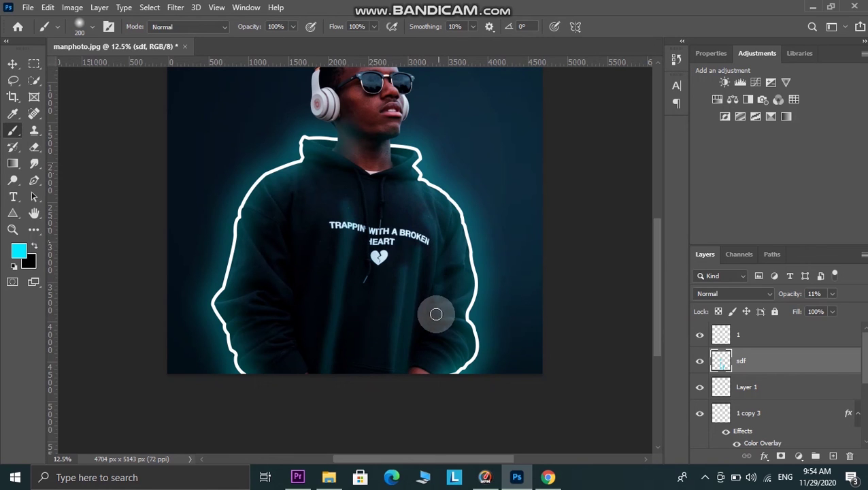
# Paint cyan light along the folds of the man's right sleeve with the size 200 brush.
pyautogui.moveTo(258, 248); pyautogui.dragTo(247, 274)
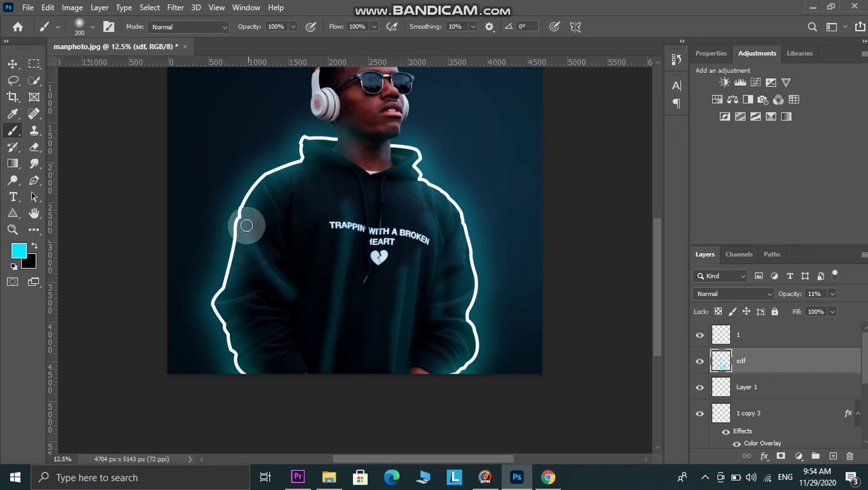
pyautogui.moveTo(255, 312)
pyautogui.mouseDown()
pyautogui.moveTo(288, 320)
pyautogui.moveTo(272, 368)
pyautogui.mouseUp()
pyautogui.scroll(1, 296, 272)
pyautogui.click(286, 286)
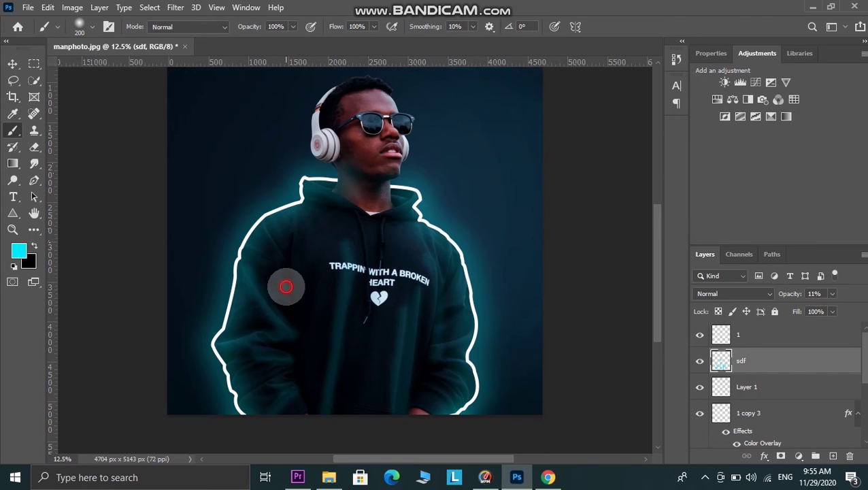
pyautogui.scroll(-1, 294, 230)
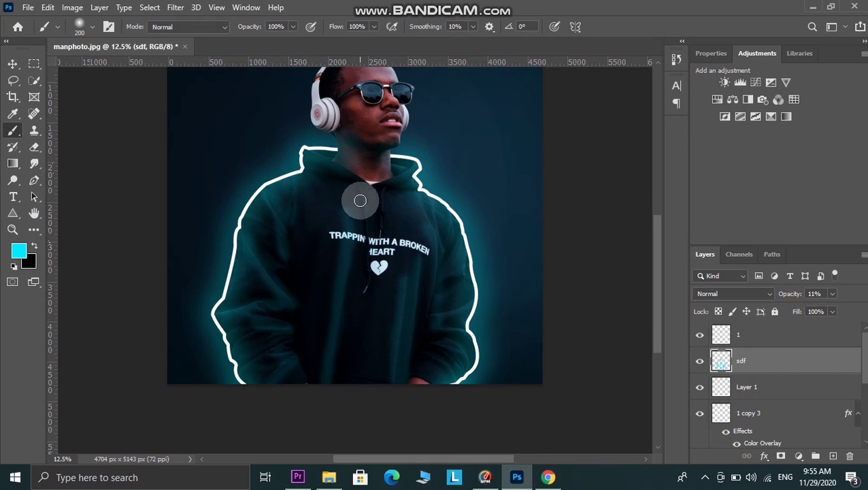
# Paint cyan light on the man's neck and the inner edge of the hood, finishing with the Move tool active.
pyautogui.click(352, 167)
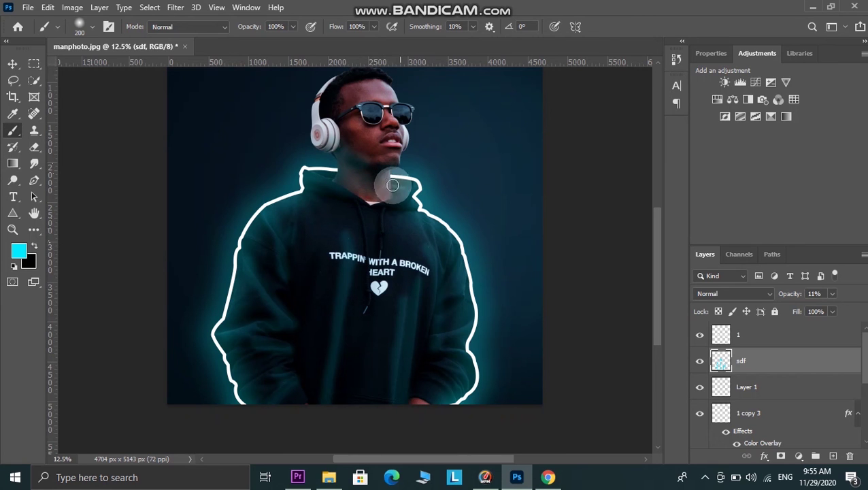
pyautogui.scroll(-3, 359, 218)
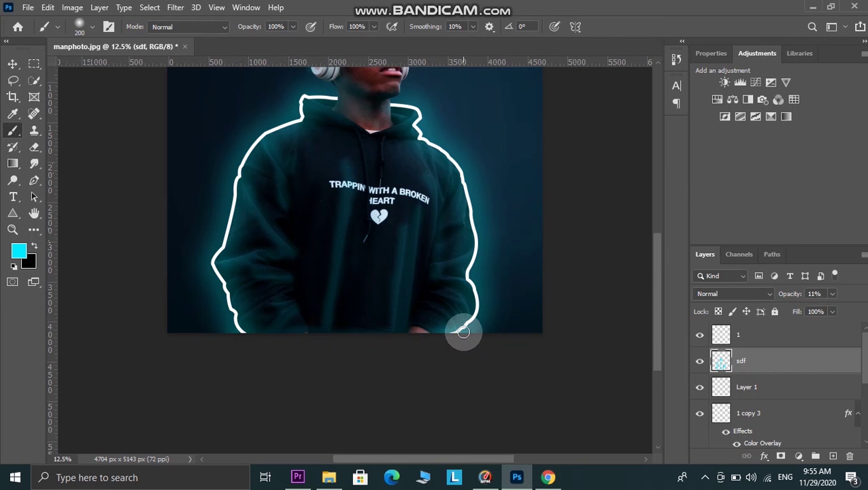
pyautogui.scroll(3, 461, 325)
pyautogui.hotkey('ctrl', '-')
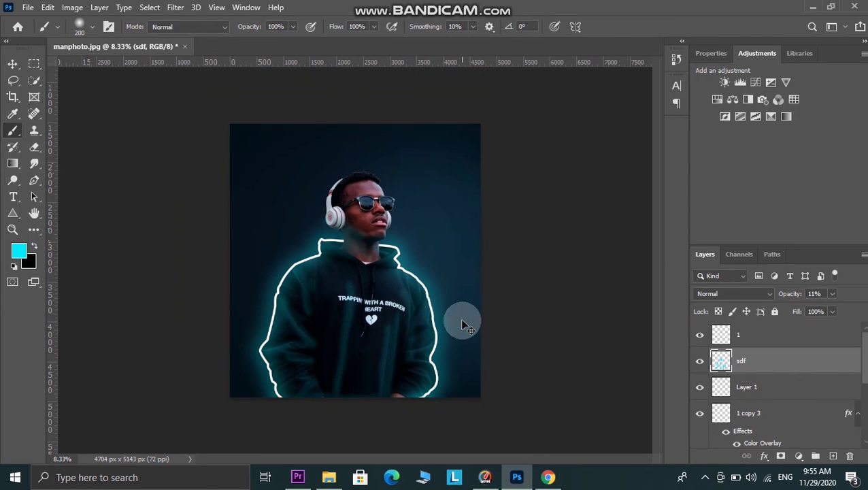
pyautogui.click(13, 63)
pyautogui.hotkey('ctrl', '+')
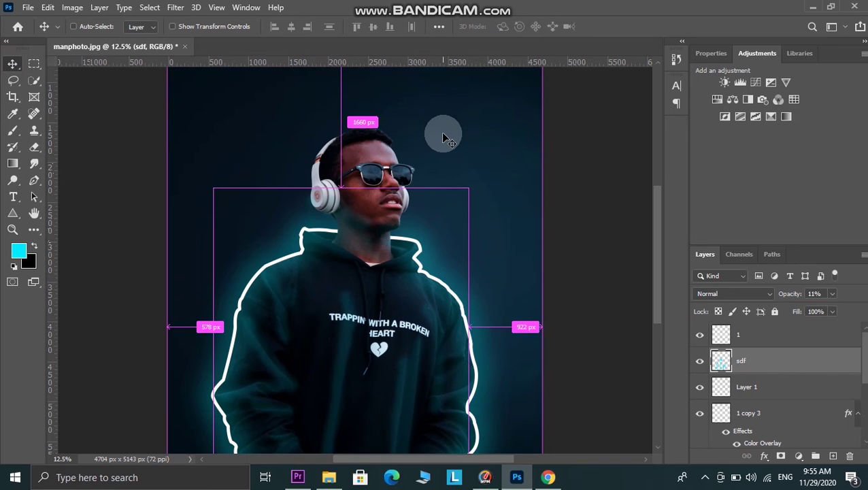
pyautogui.scroll(-2, 443, 133)
pyautogui.scroll(2, 468, 151)
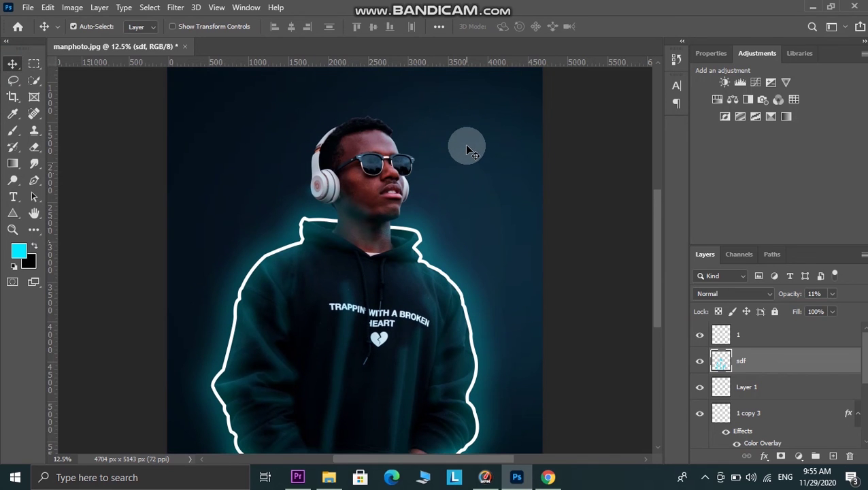
# Save the image on the computer as a JPEG named manphoto in the Desktop folder.
pyautogui.click(26, 9)
pyautogui.click(209, 204)
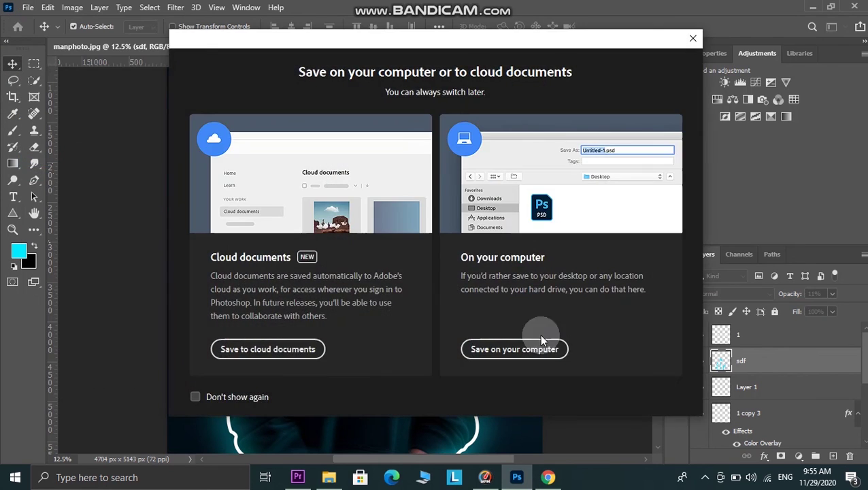
pyautogui.click(541, 347)
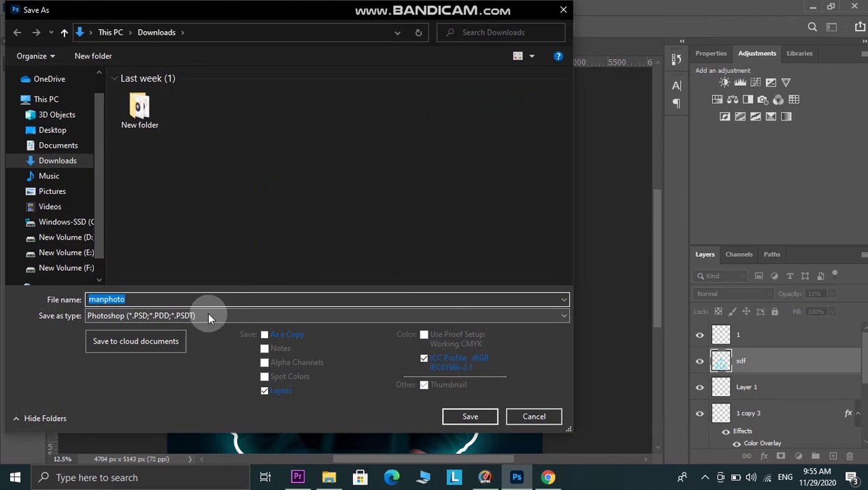
pyautogui.click(208, 316)
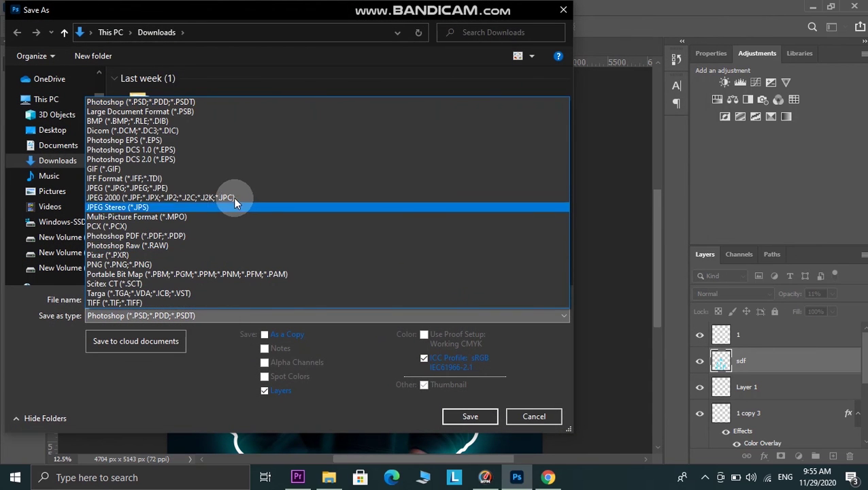
pyautogui.click(233, 189)
pyautogui.click(470, 417)
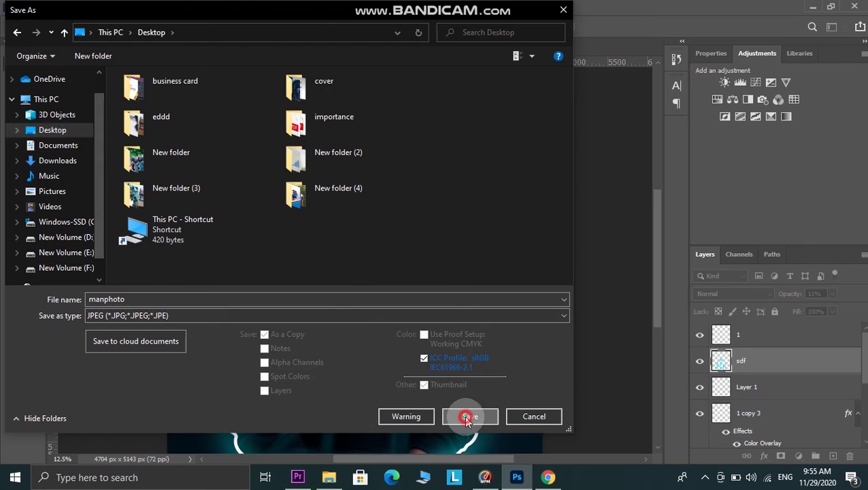
pyautogui.click(501, 103)
# Minimize the image editor and check the saved manphoto file on the desktop.
pyautogui.click(813, 7)
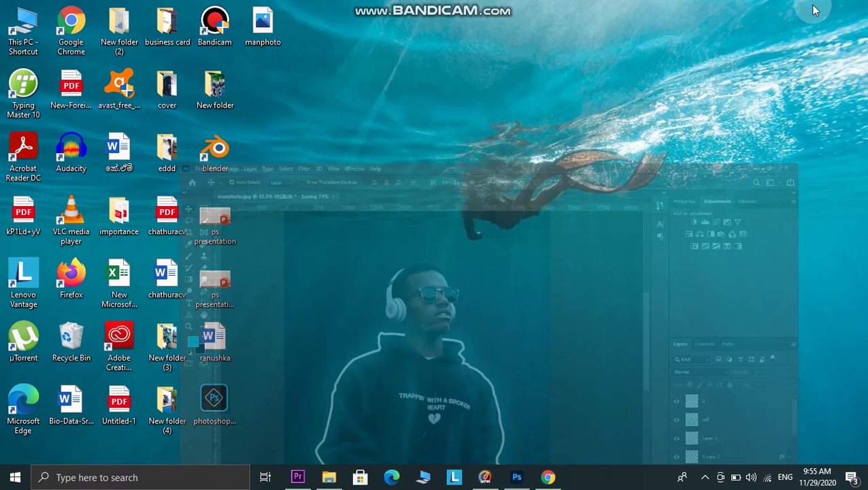
pyautogui.click(220, 8)
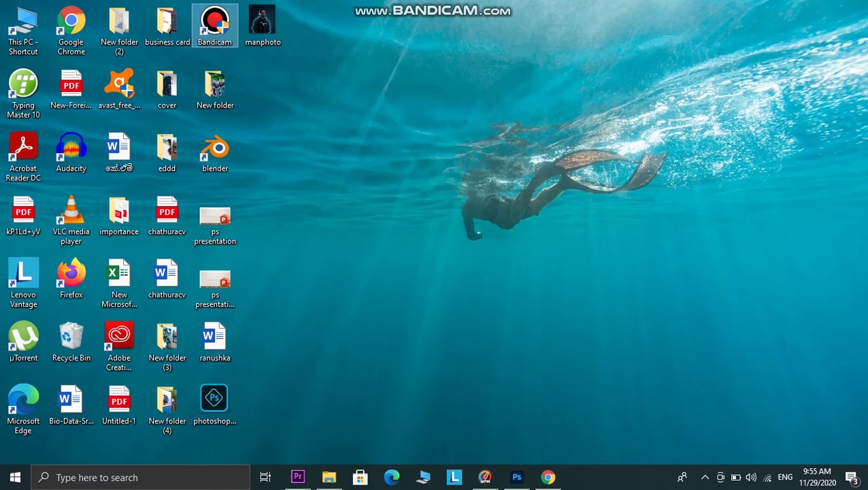
pyautogui.click(248, 124)
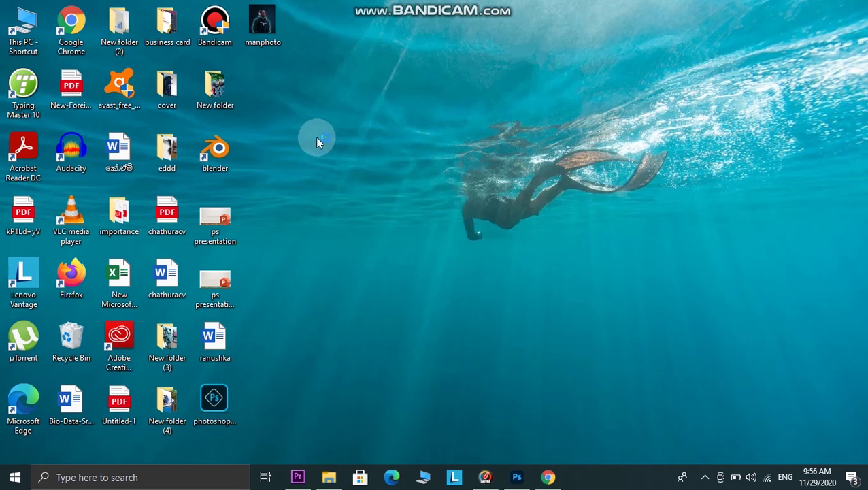